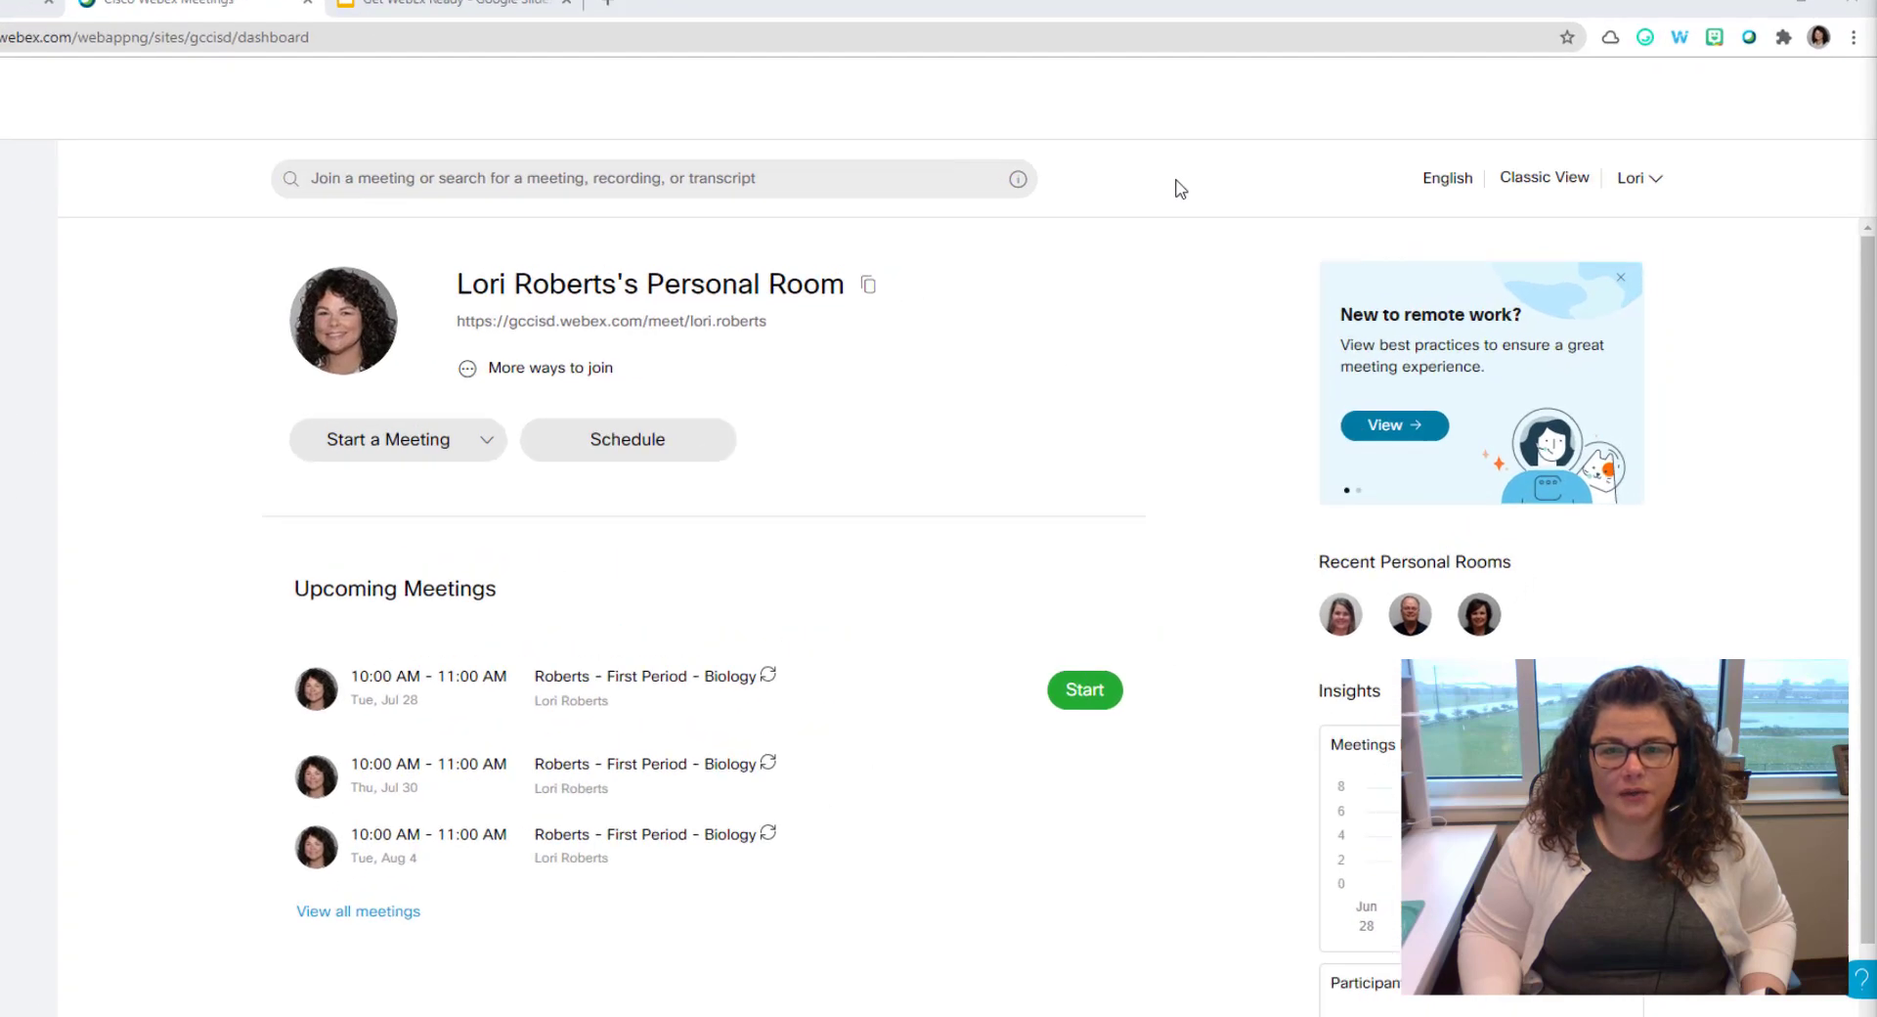
Go to My Webex Reports through the account name menu's My reports option
{"action": "left_click", "coordinate": [1678, 179]}
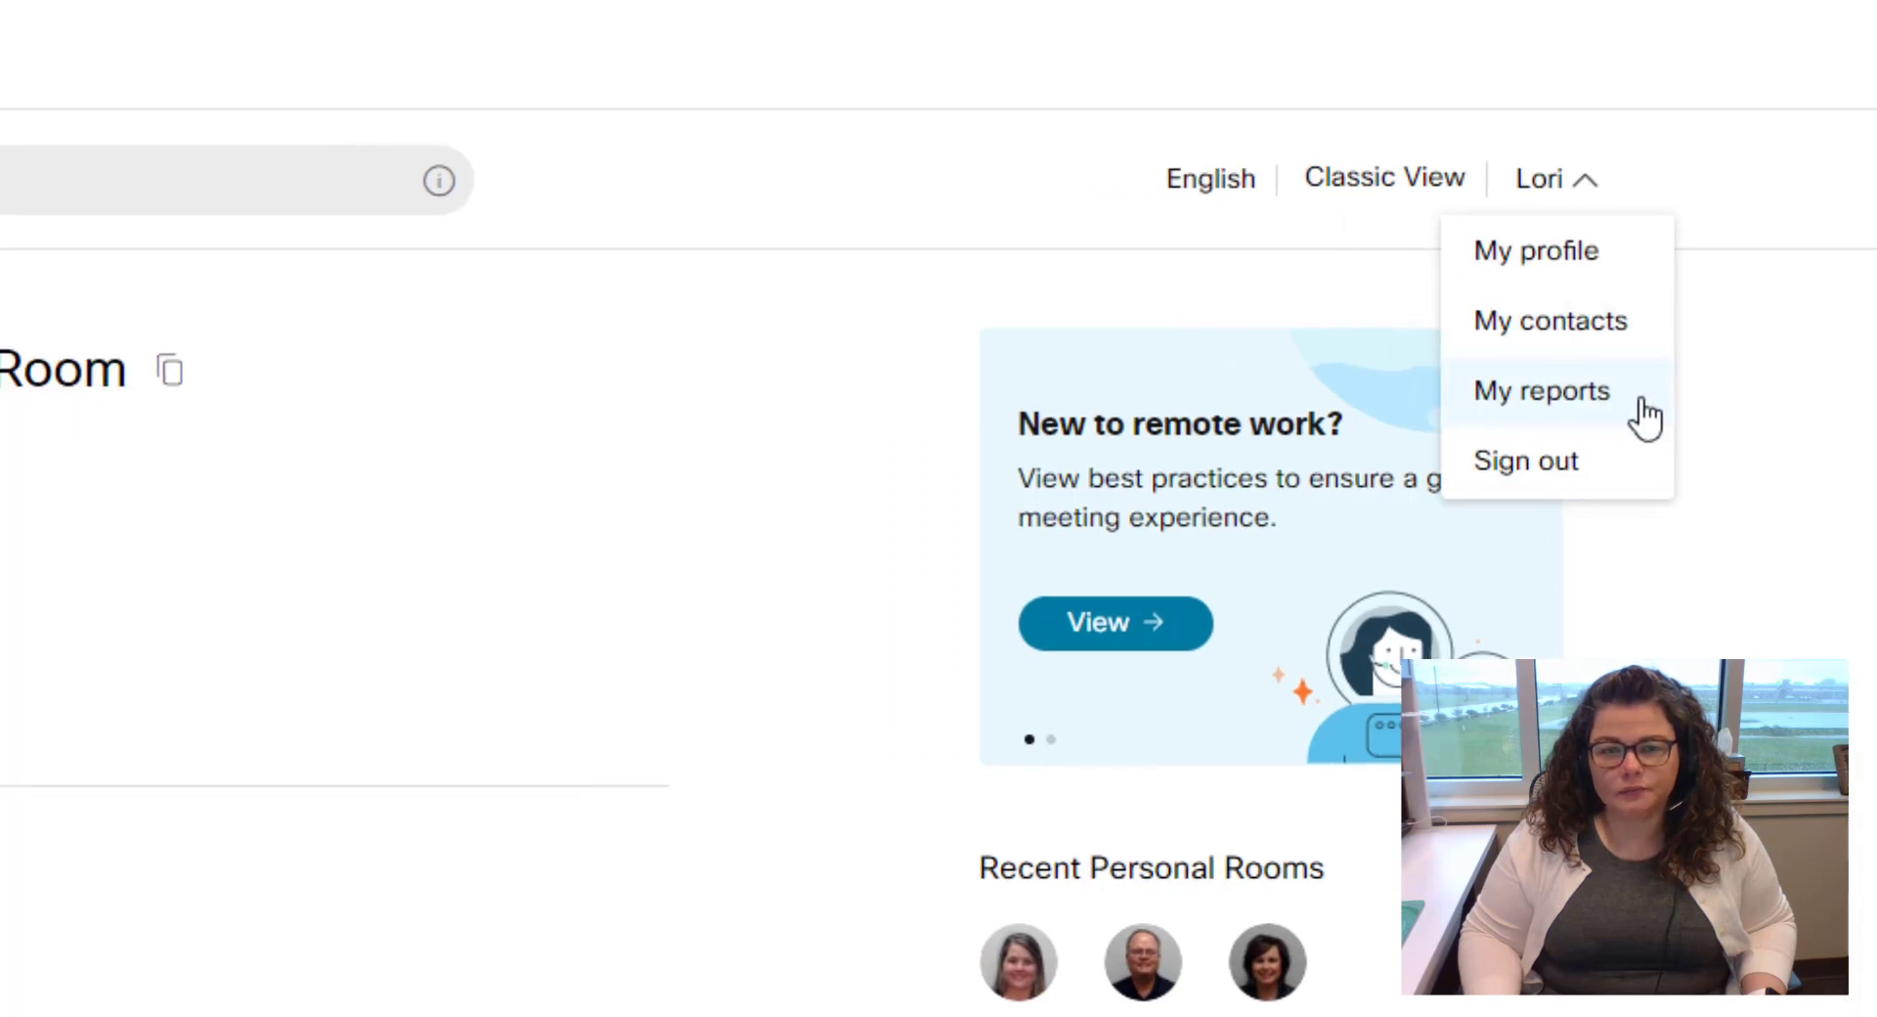
{"action": "left_click", "coordinate": [1533, 420]}
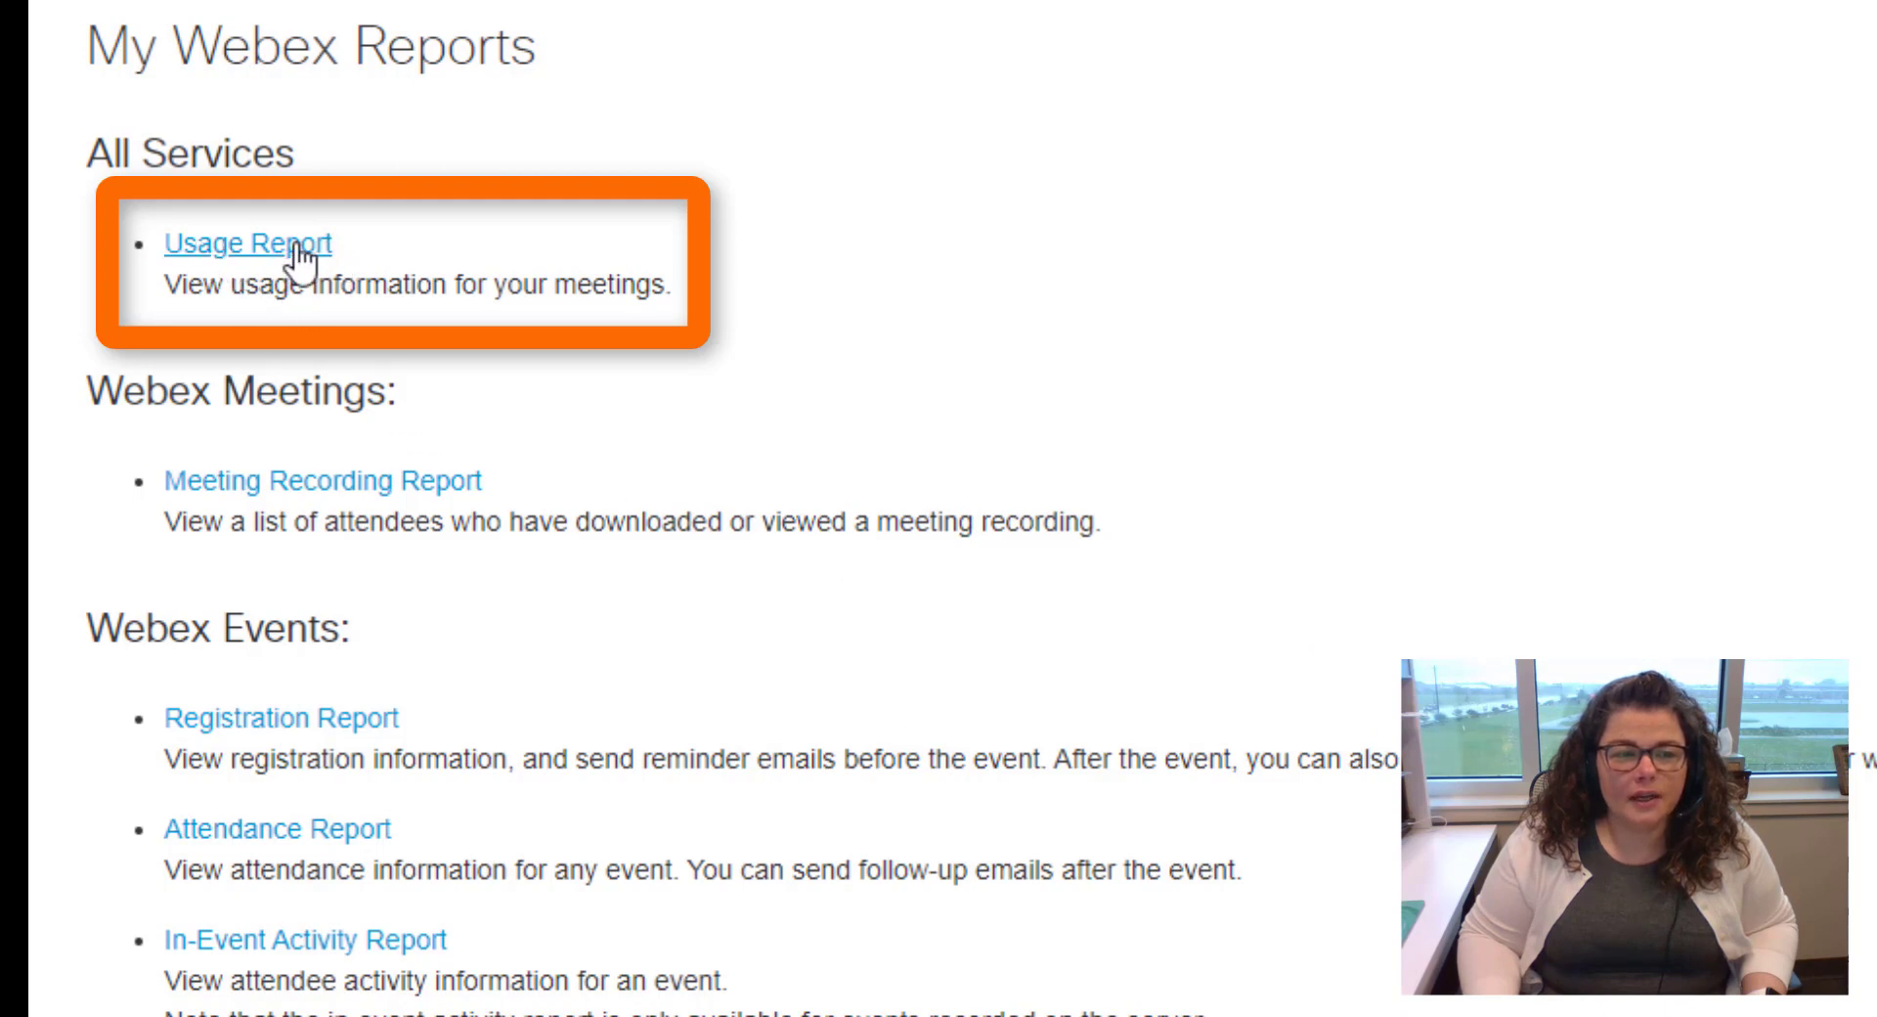
Display the Usage Report for May 22 to July 28, 2020, after April exceeded the three-month limit
{"action": "left_click", "coordinate": [269, 256]}
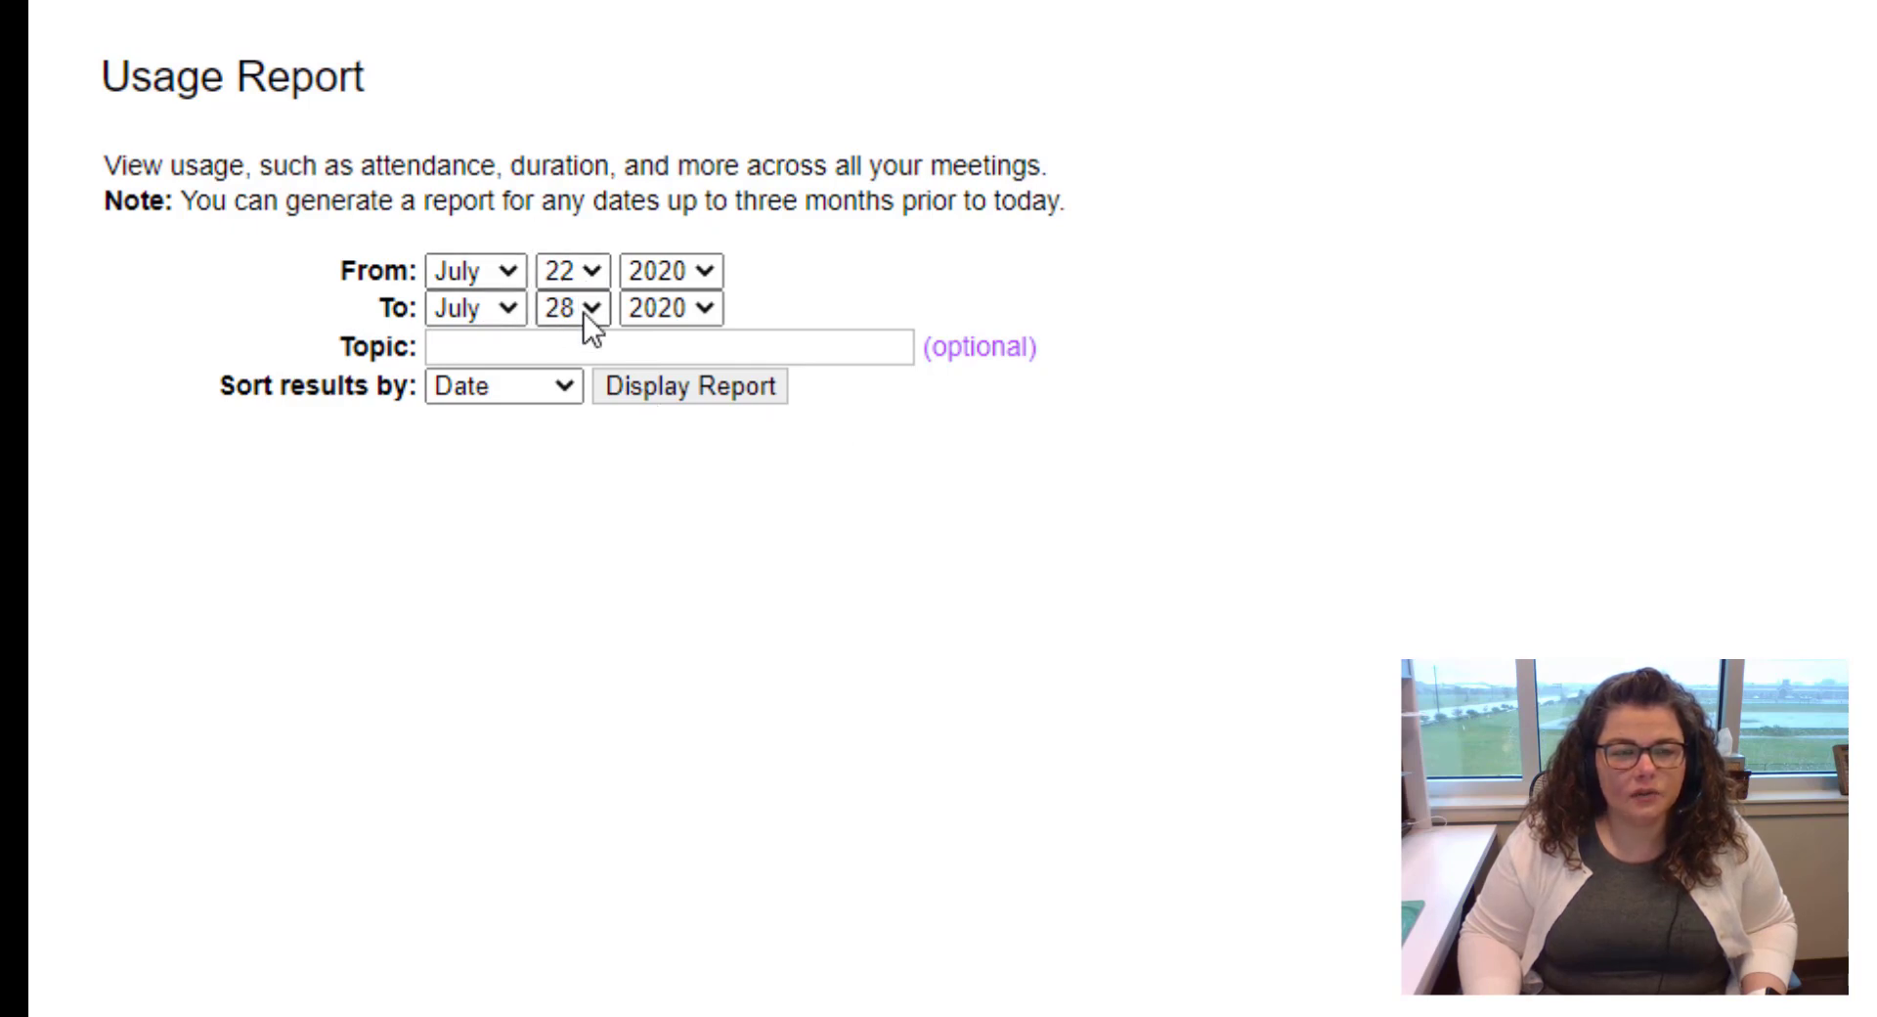
{"action": "left_click", "coordinate": [496, 278]}
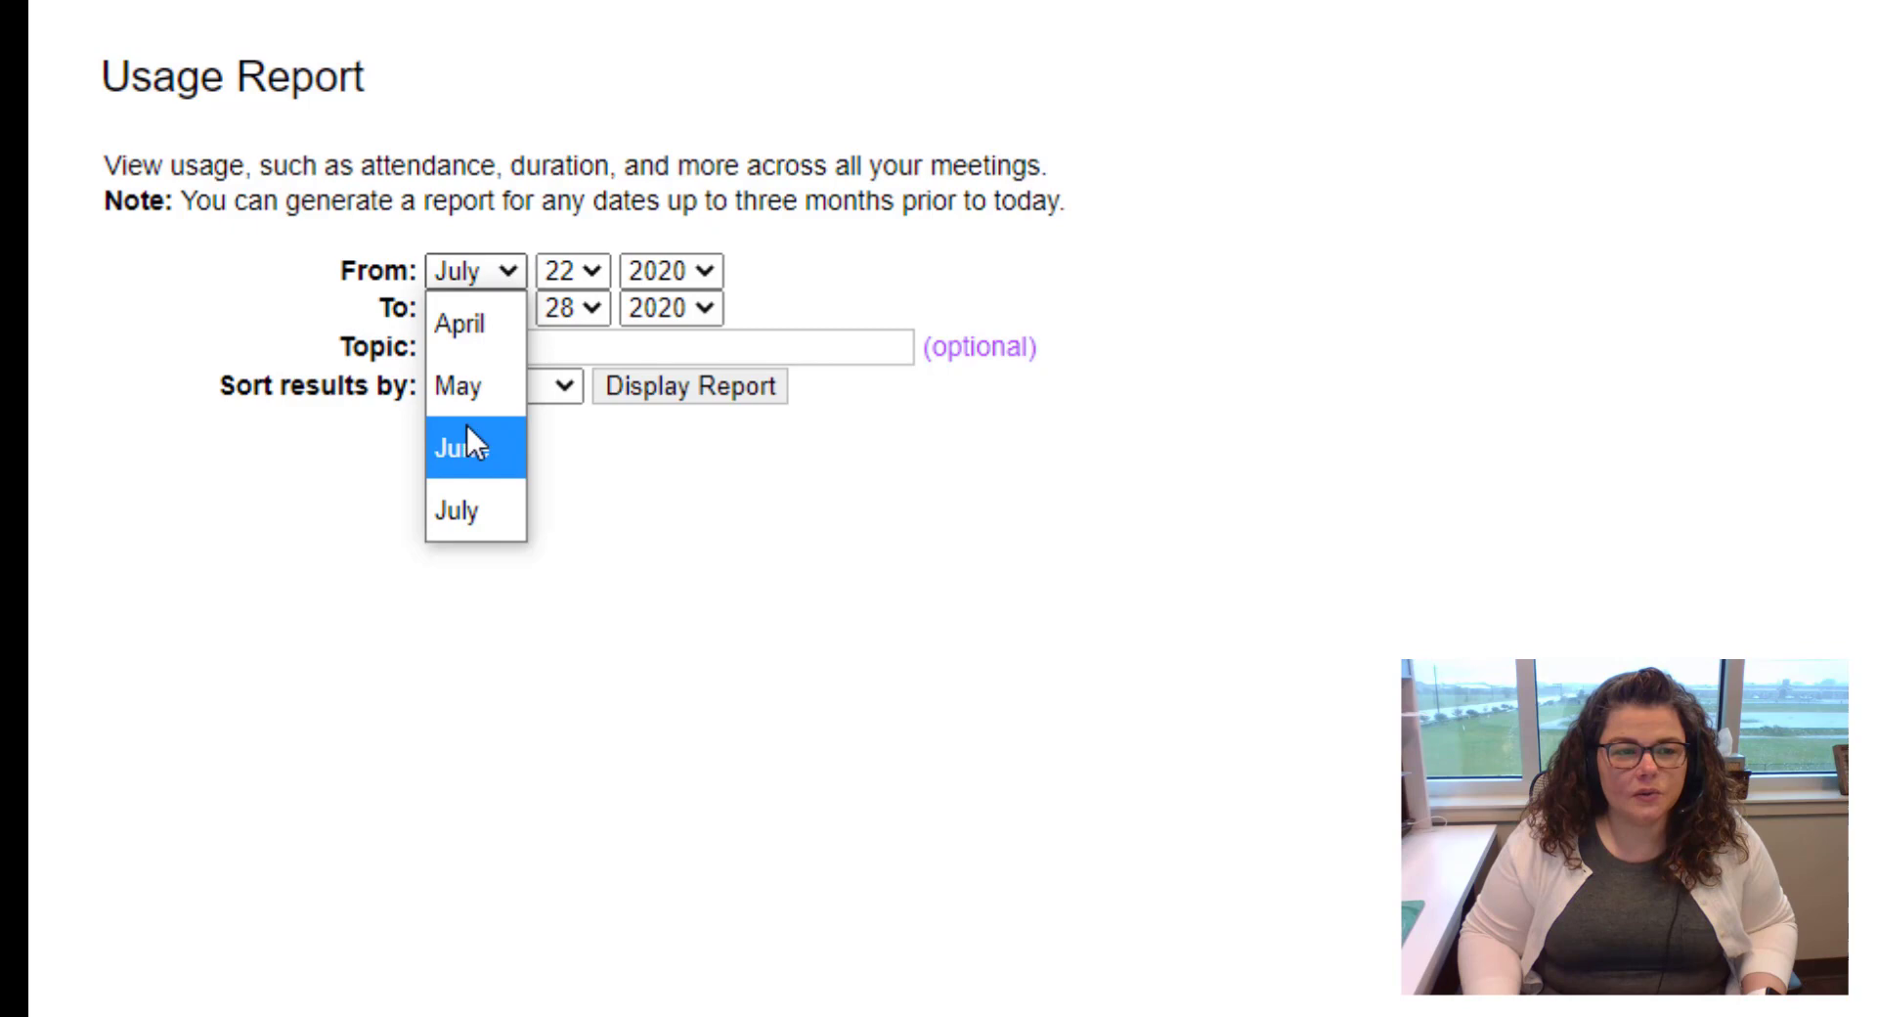
{"action": "left_click", "coordinate": [459, 324]}
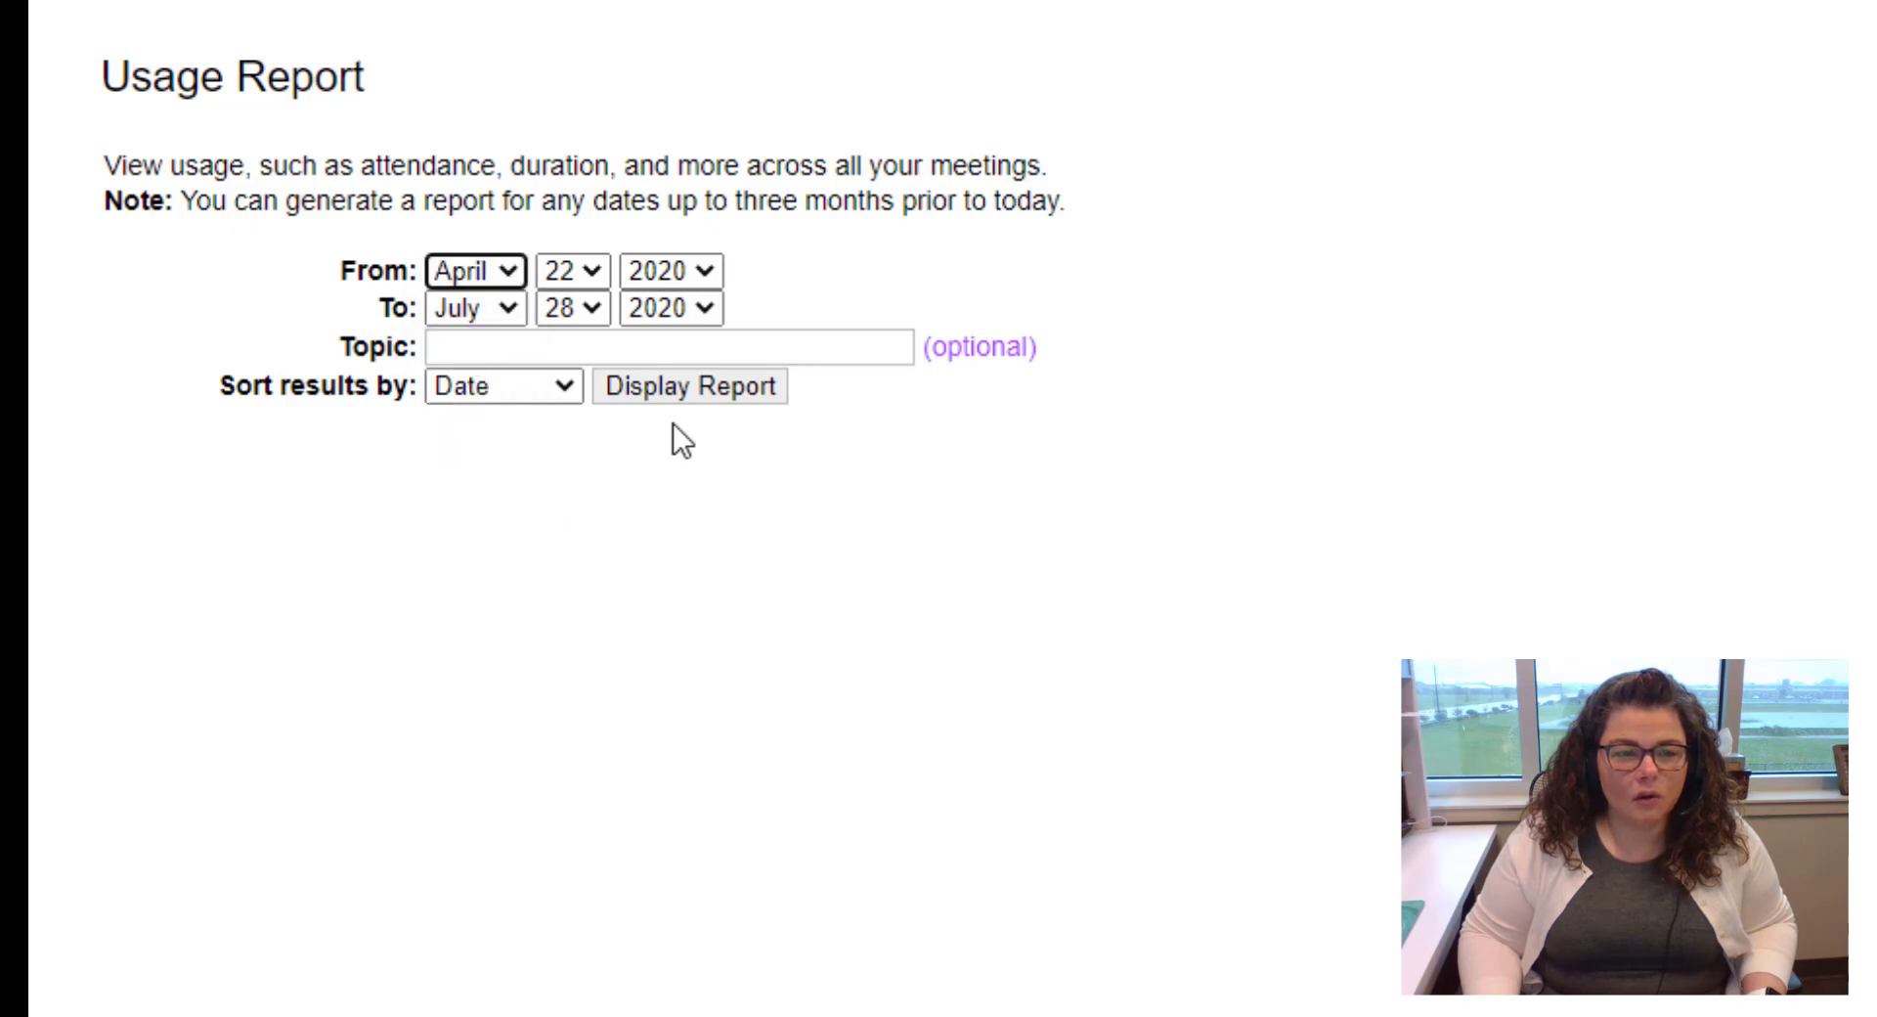
{"action": "left_click", "coordinate": [650, 390]}
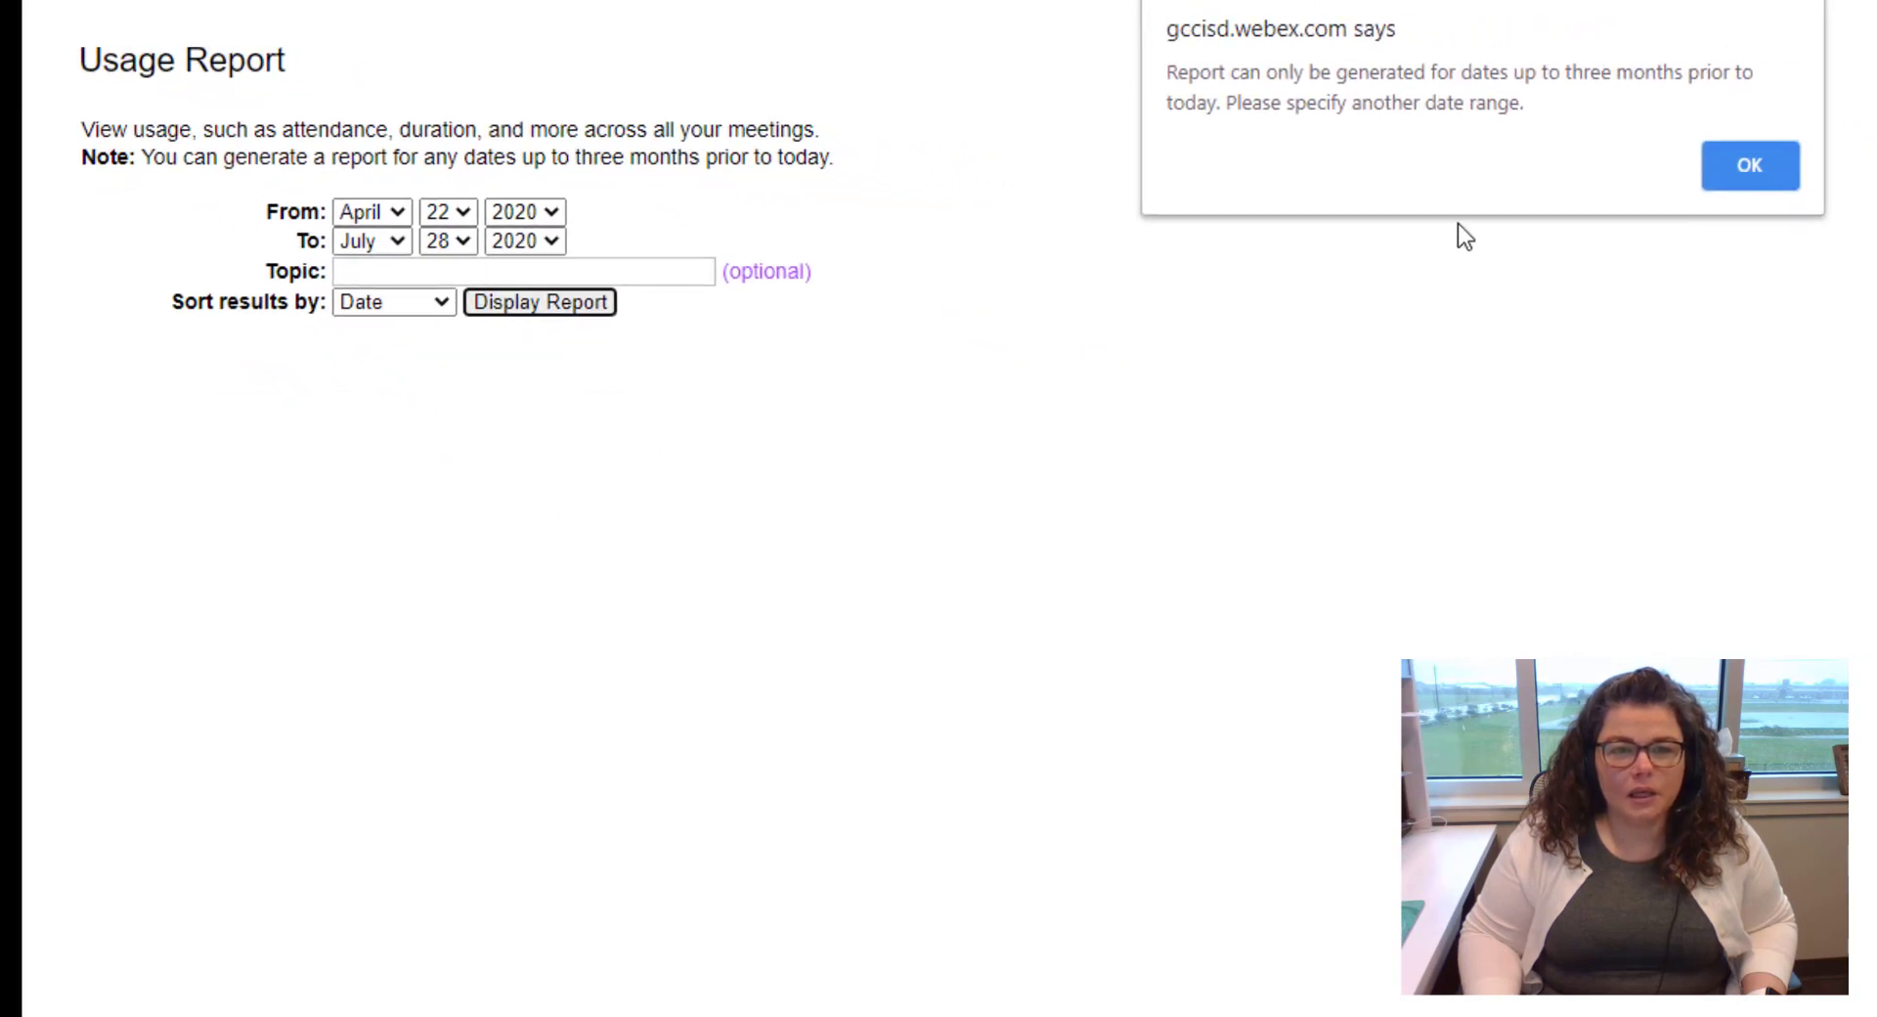
{"action": "left_click", "coordinate": [1762, 176]}
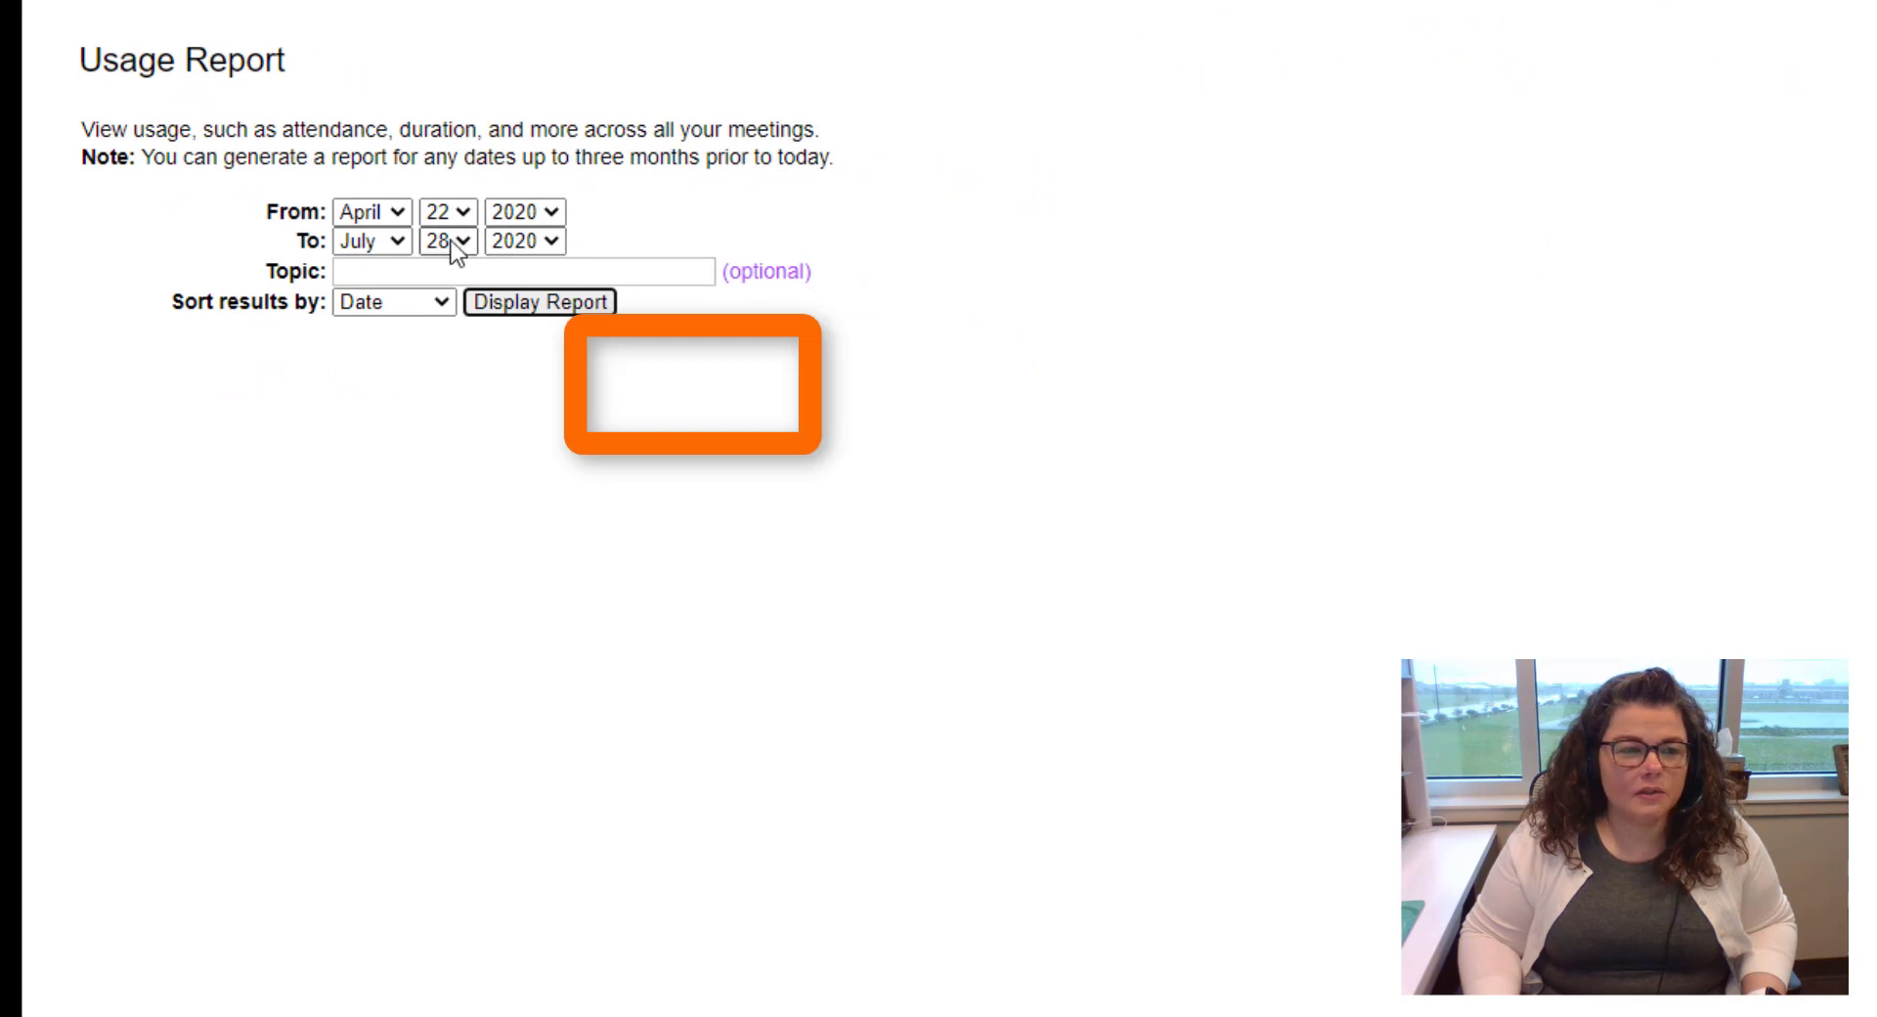
{"action": "left_click", "coordinate": [372, 211]}
{"action": "left_click", "coordinate": [356, 305]}
{"action": "left_click", "coordinate": [559, 303]}
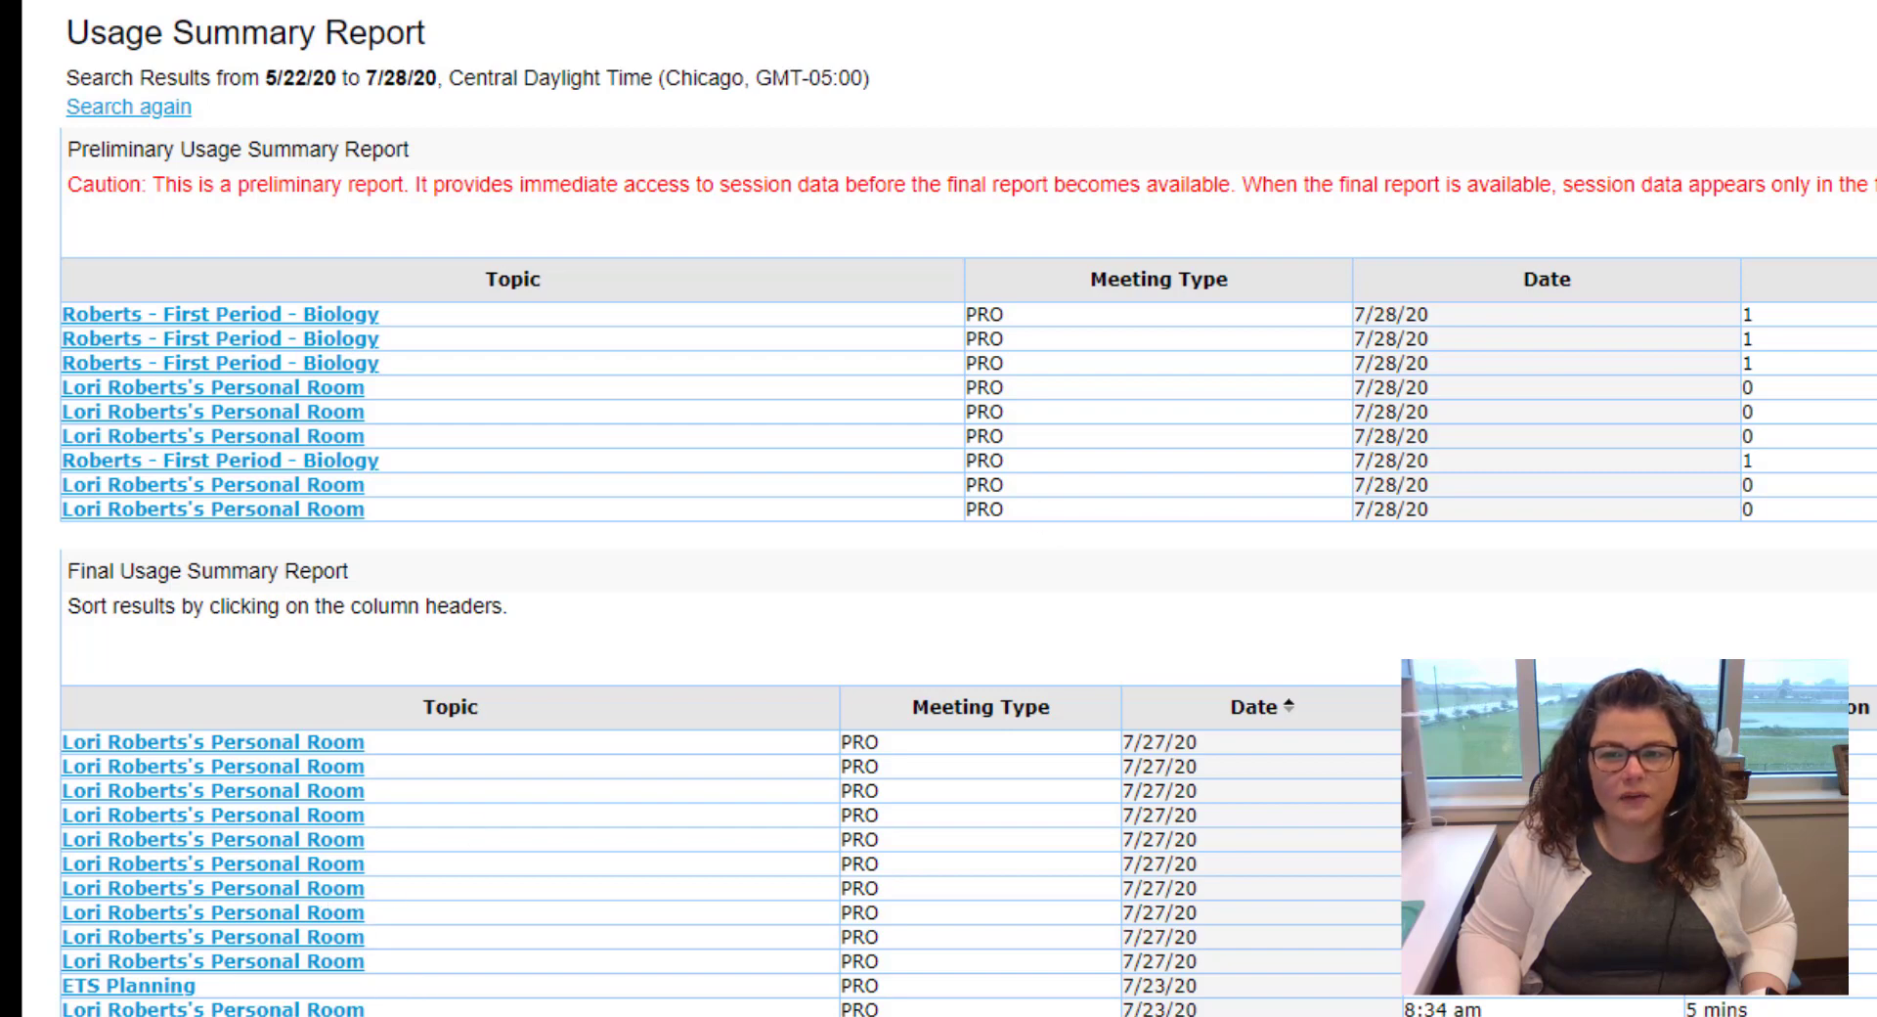
Open the First Period - Biology session detail and export it as a PreliminarySession CSV
{"action": "left_click", "coordinate": [292, 339]}
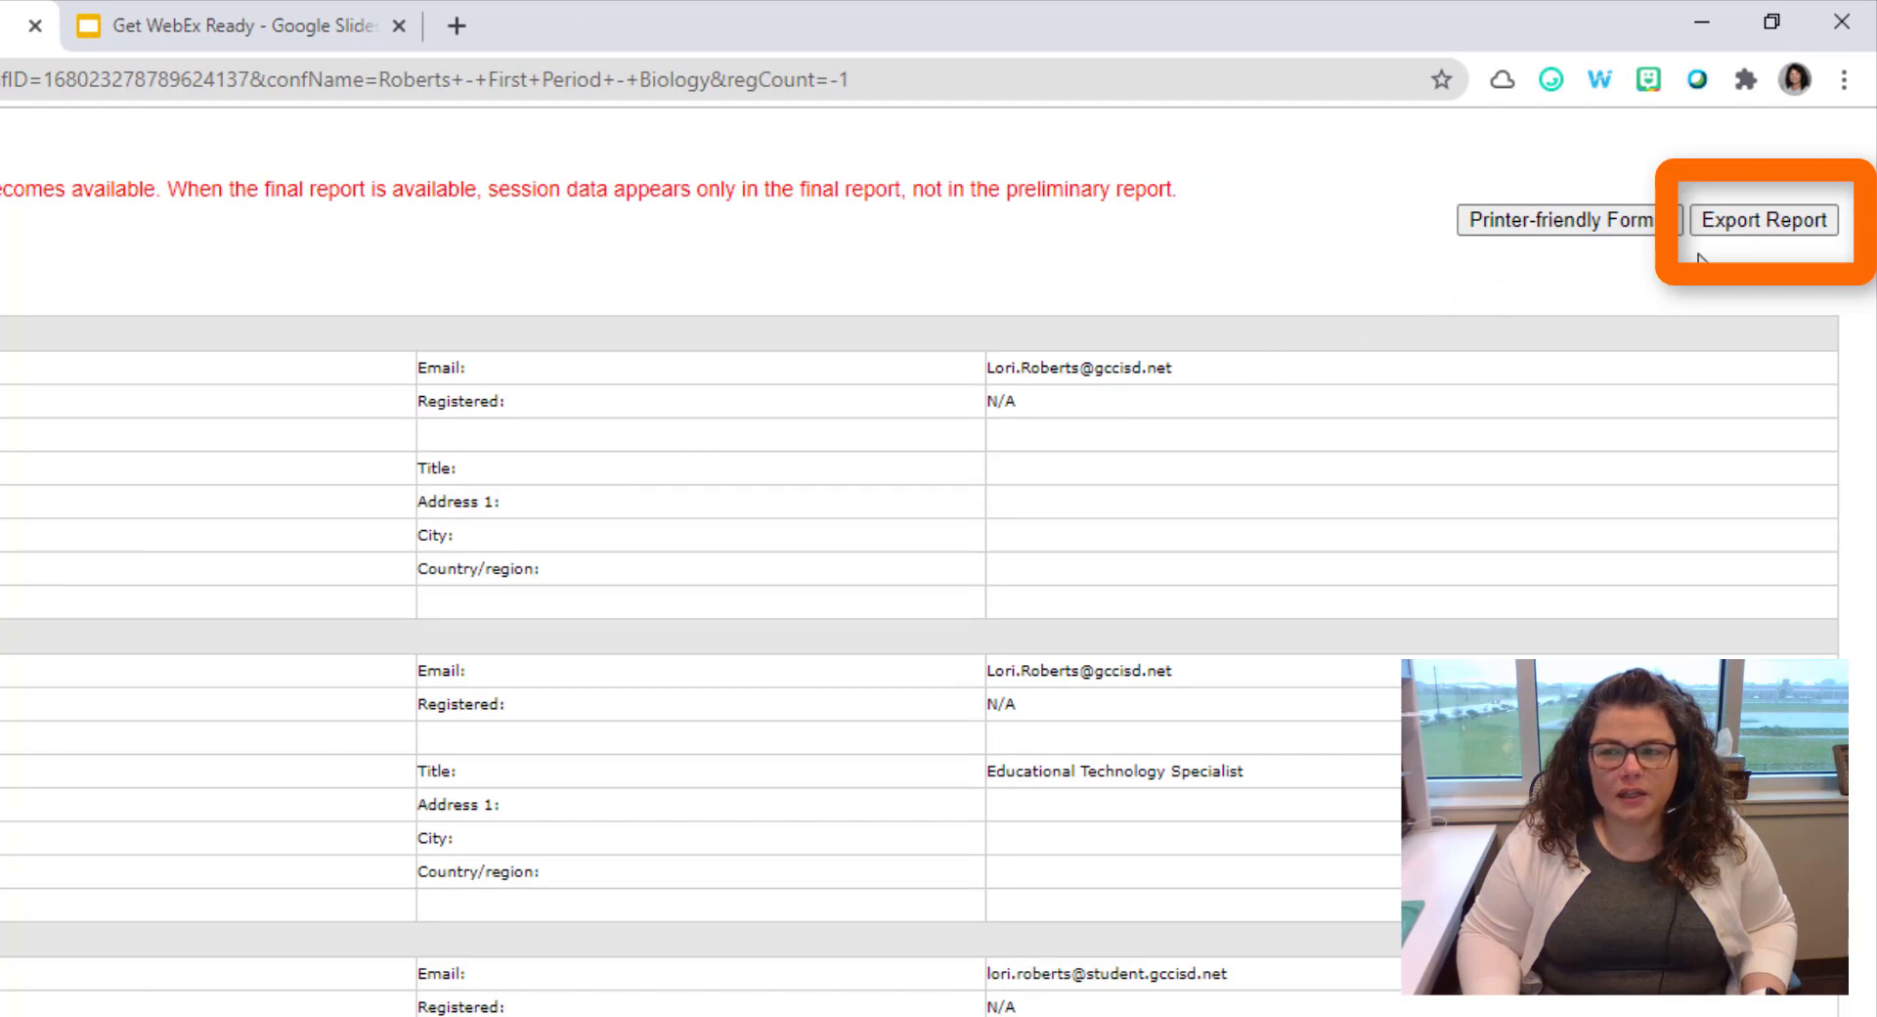
{"action": "left_click", "coordinate": [1783, 221]}
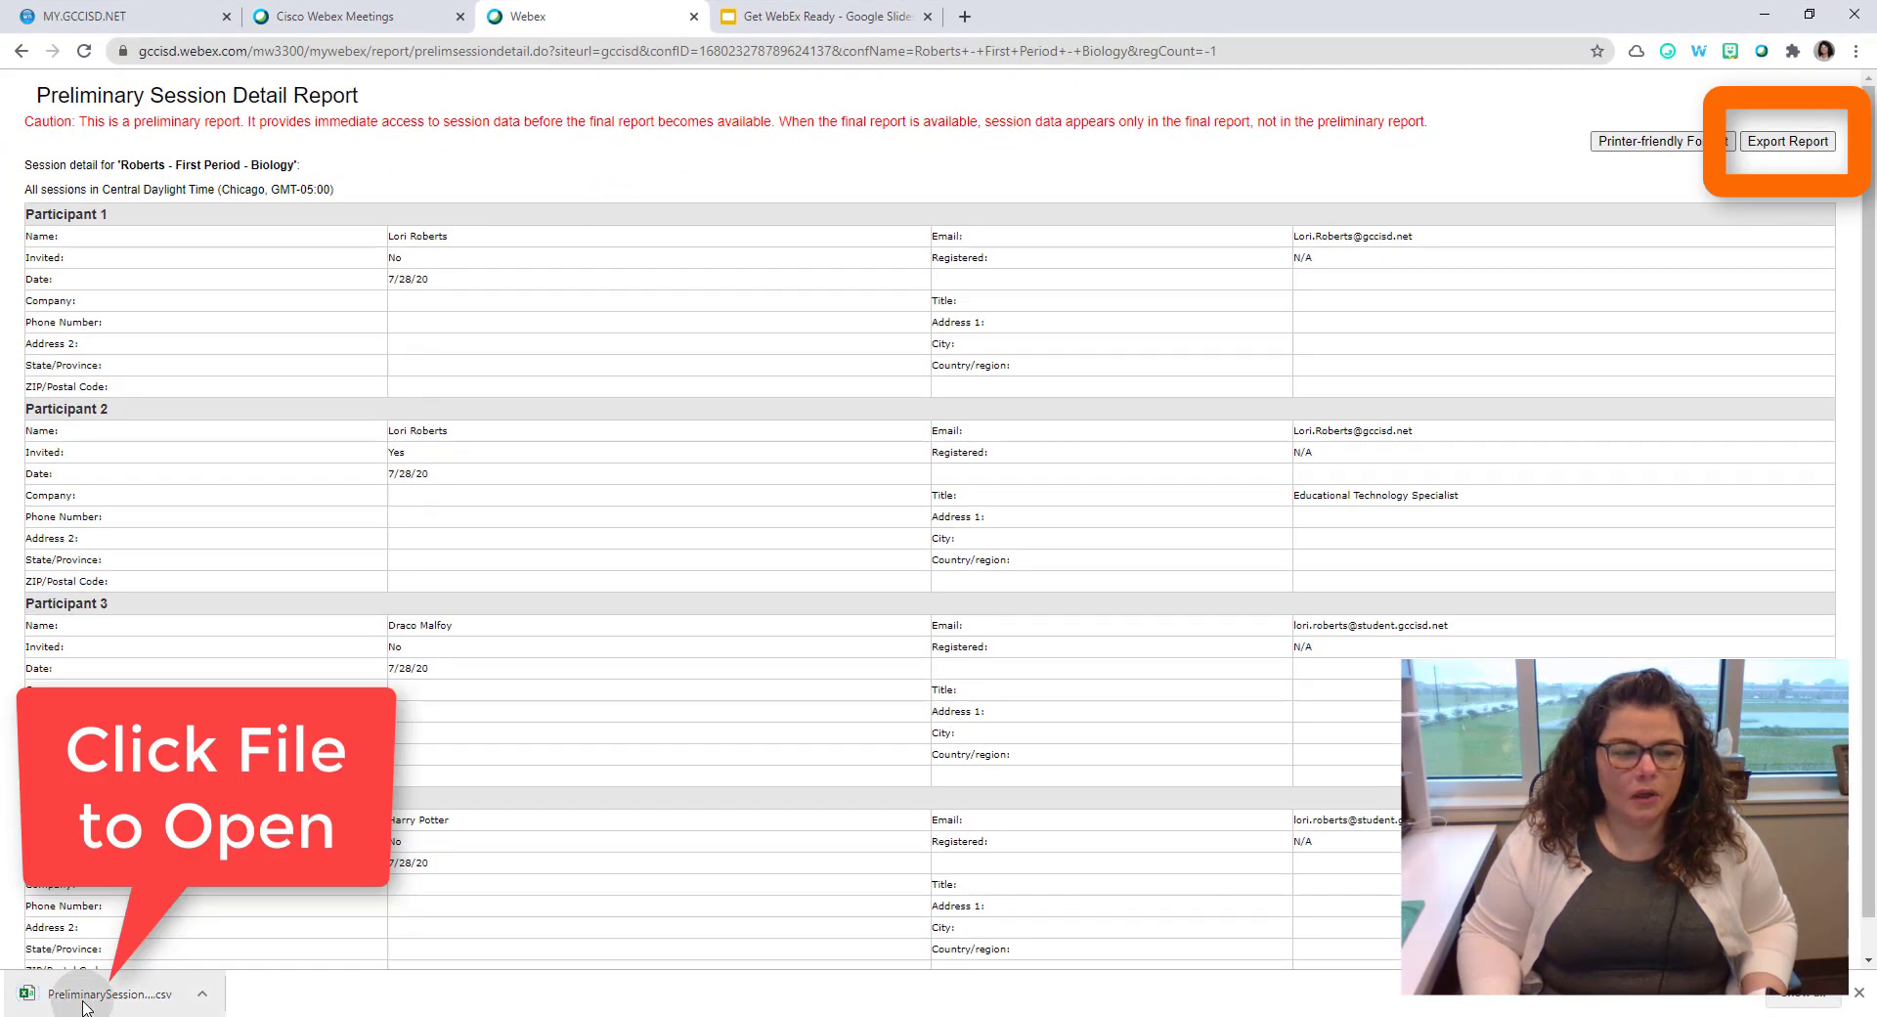
Open the downloaded CSV in Excel, autofit columns A–K, then undo that width change
{"action": "left_click", "coordinate": [84, 995]}
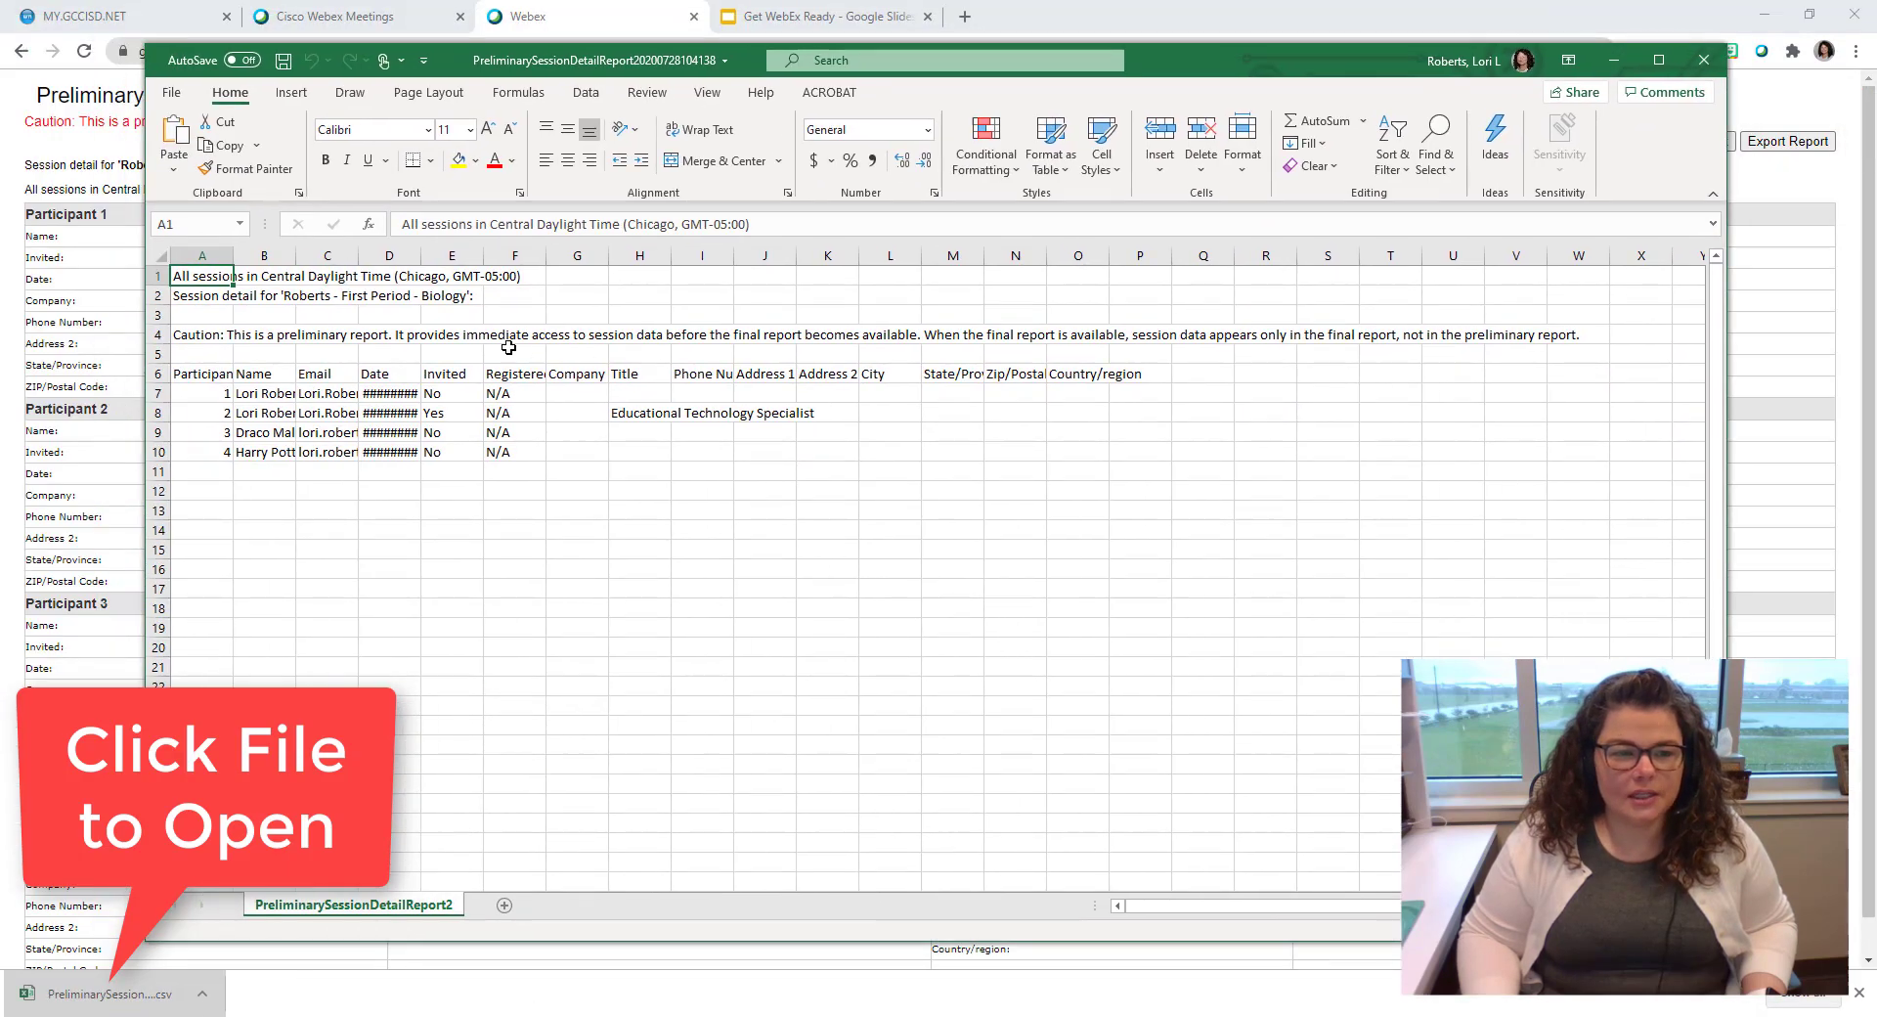
{"action": "left_click_drag", "start_coordinate": [203, 255], "coordinate": [887, 283]}
{"action": "double_click", "coordinate": [881, 262]}
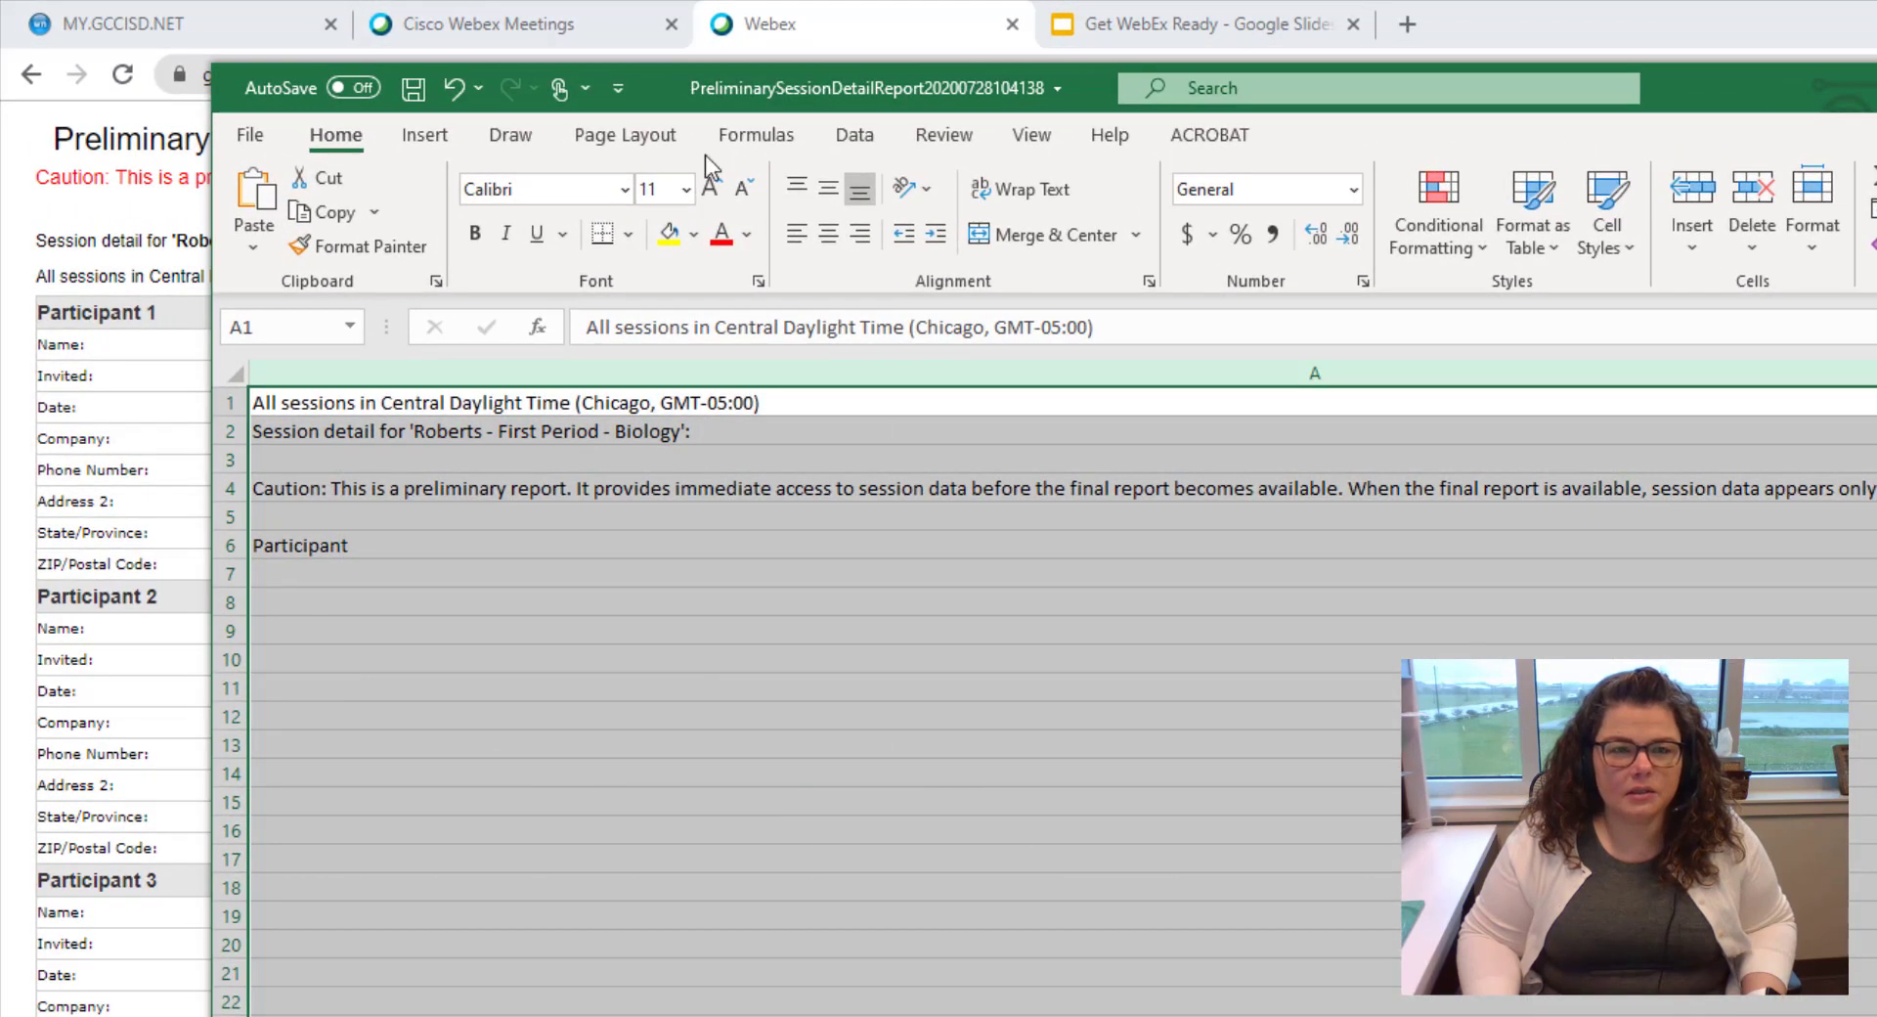
{"action": "key", "text": "ctrl+z"}
{"action": "left_click", "coordinate": [373, 598]}
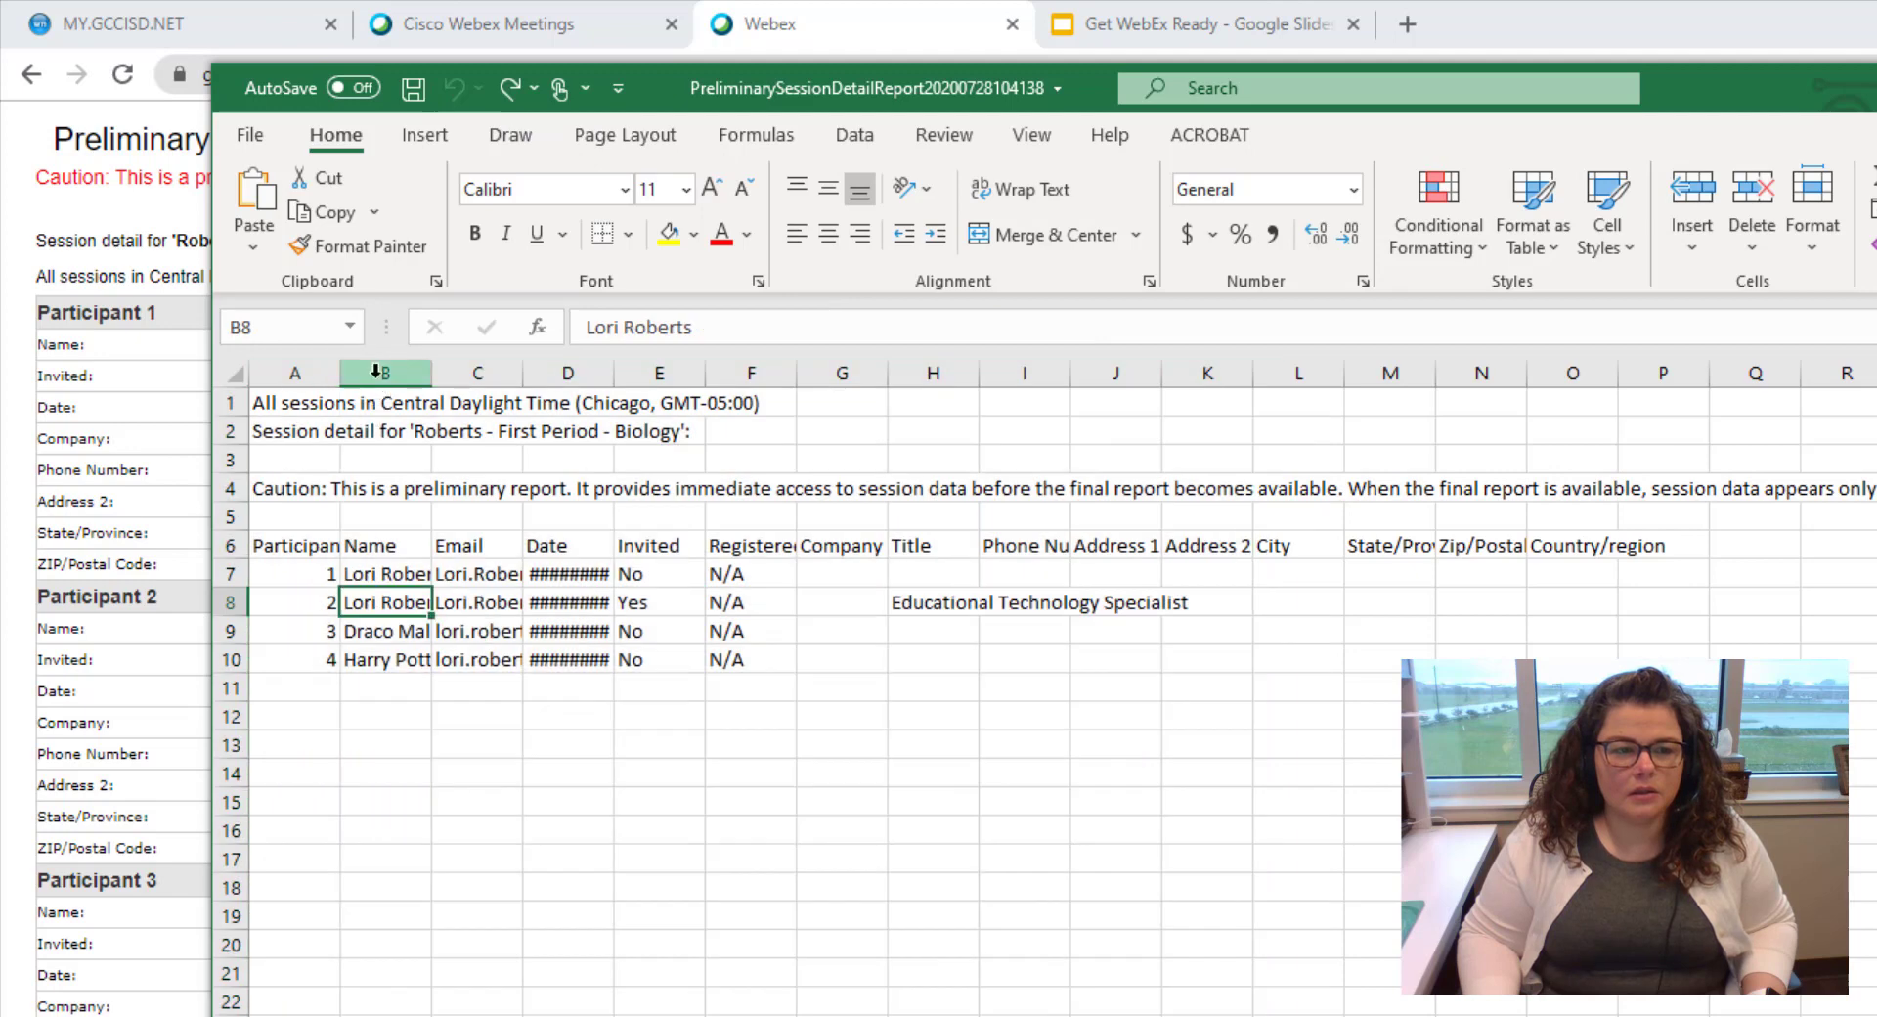
Autofit columns B–E, then close the workbook without saving
{"action": "left_click_drag", "start_coordinate": [375, 372], "coordinate": [674, 373]}
{"action": "double_click", "coordinate": [705, 373]}
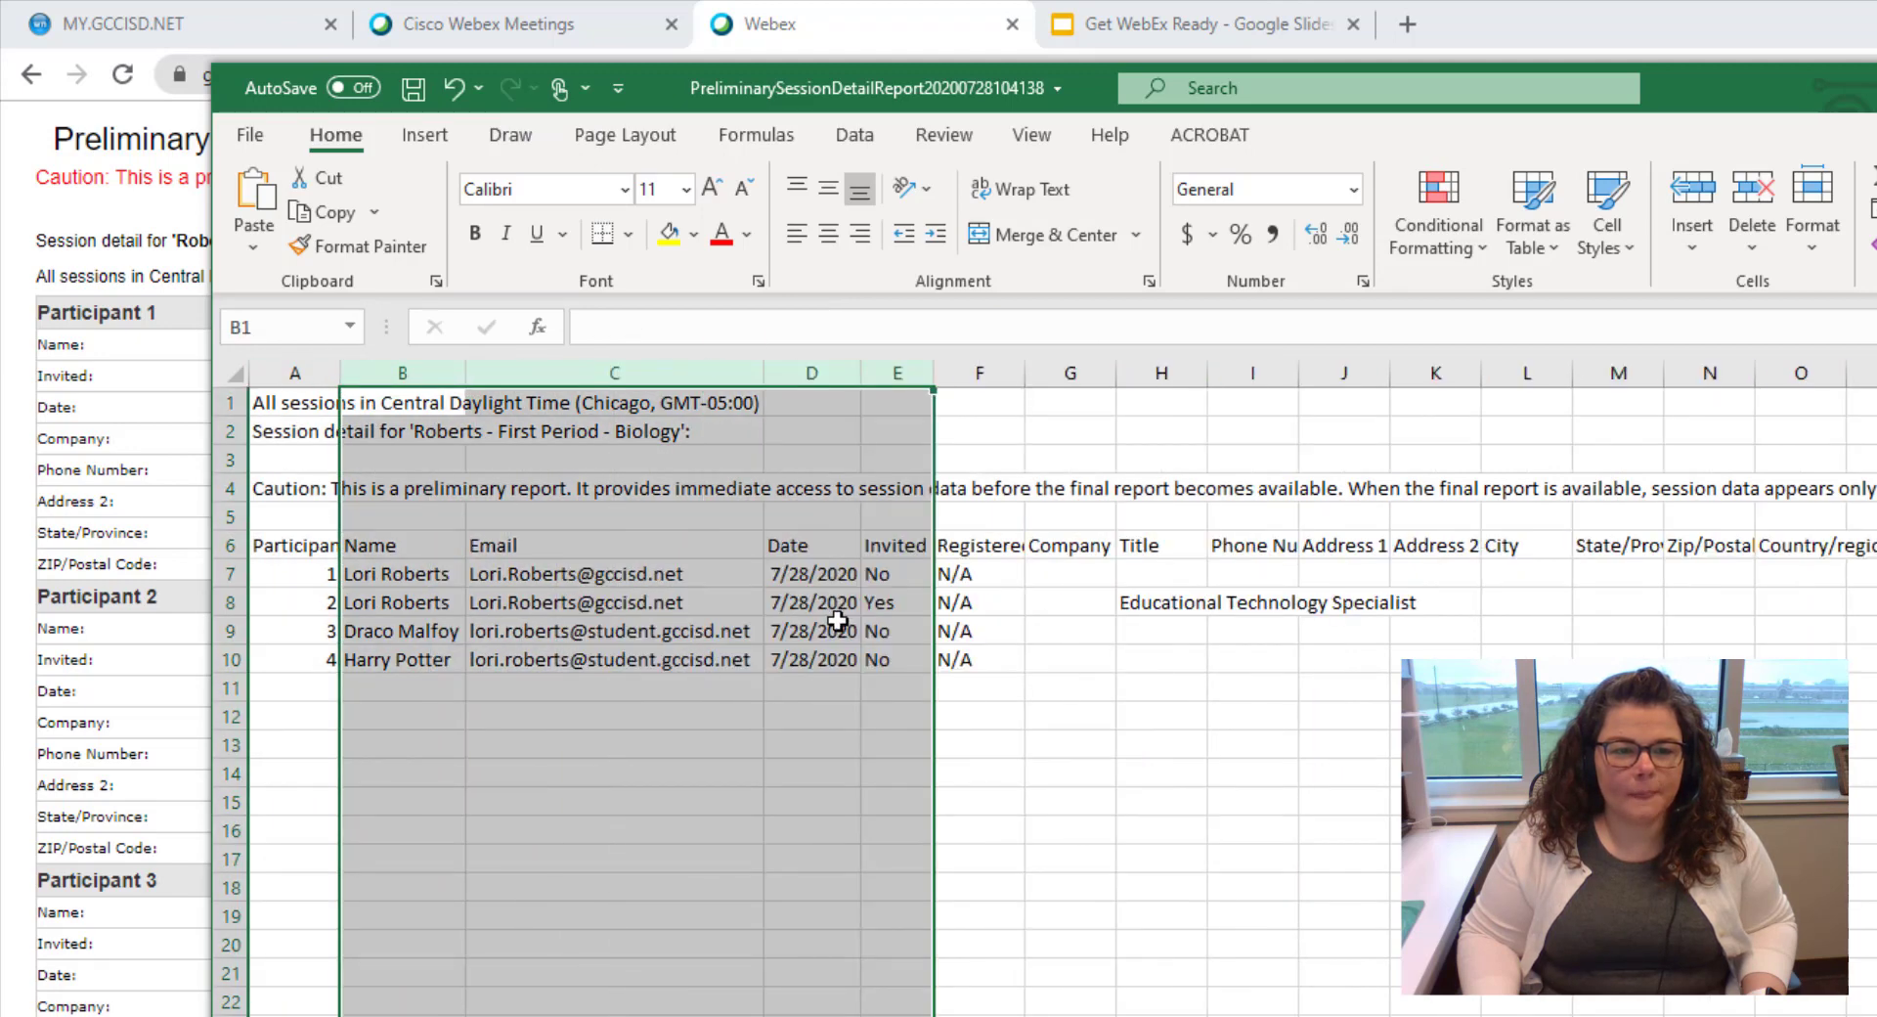
{"action": "left_click", "coordinate": [843, 654]}
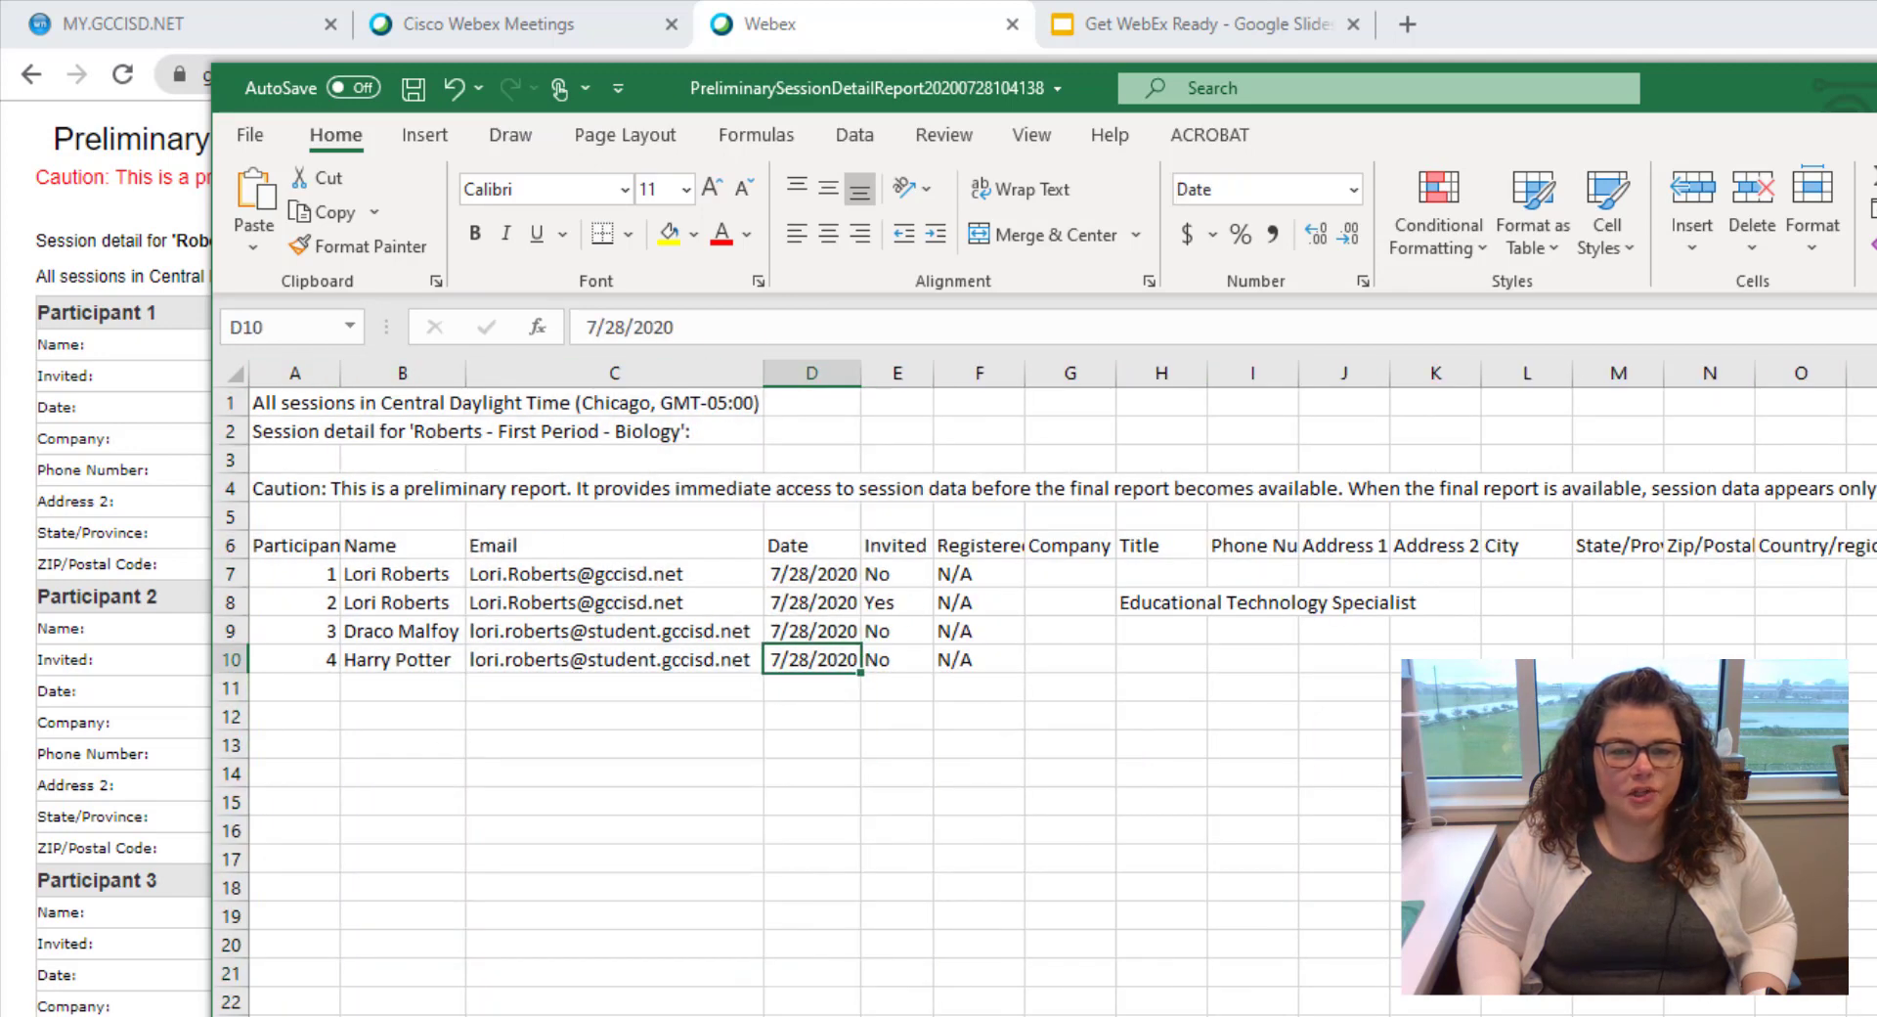
{"action": "key", "text": "ctrl+w"}
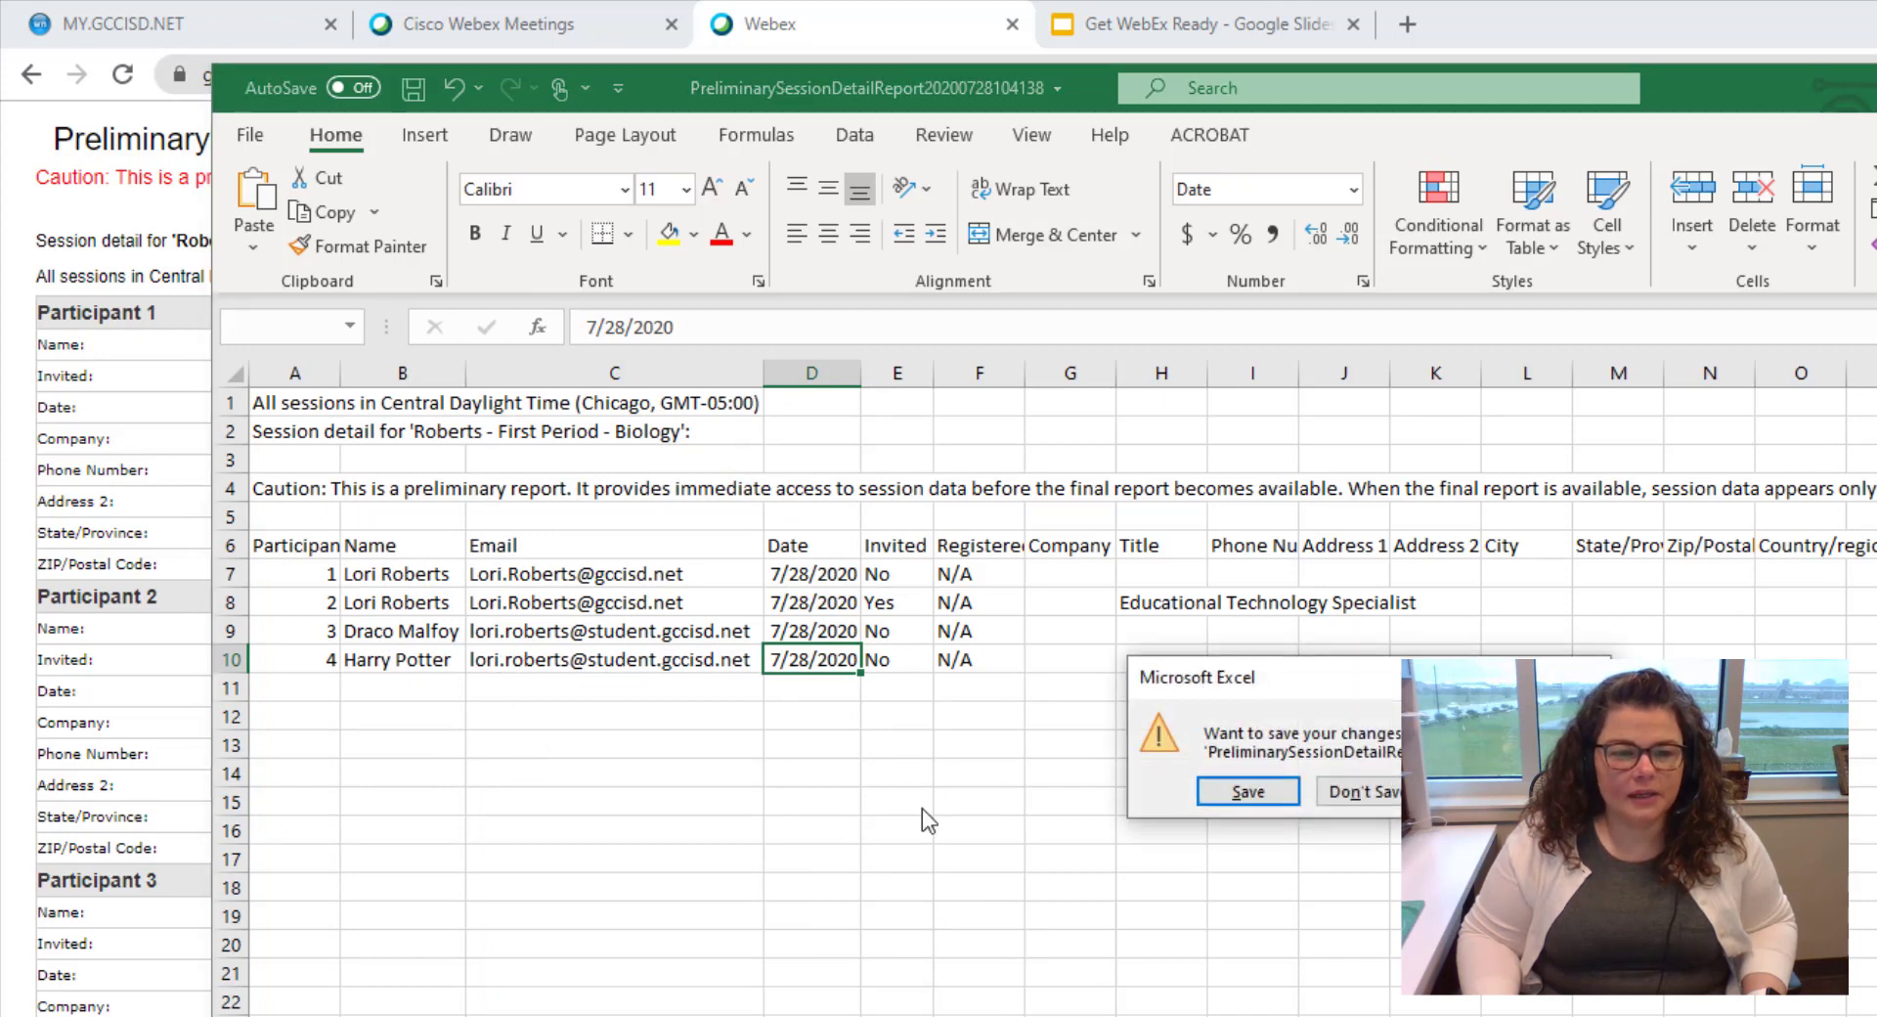
{"action": "left_click", "coordinate": [1382, 810]}
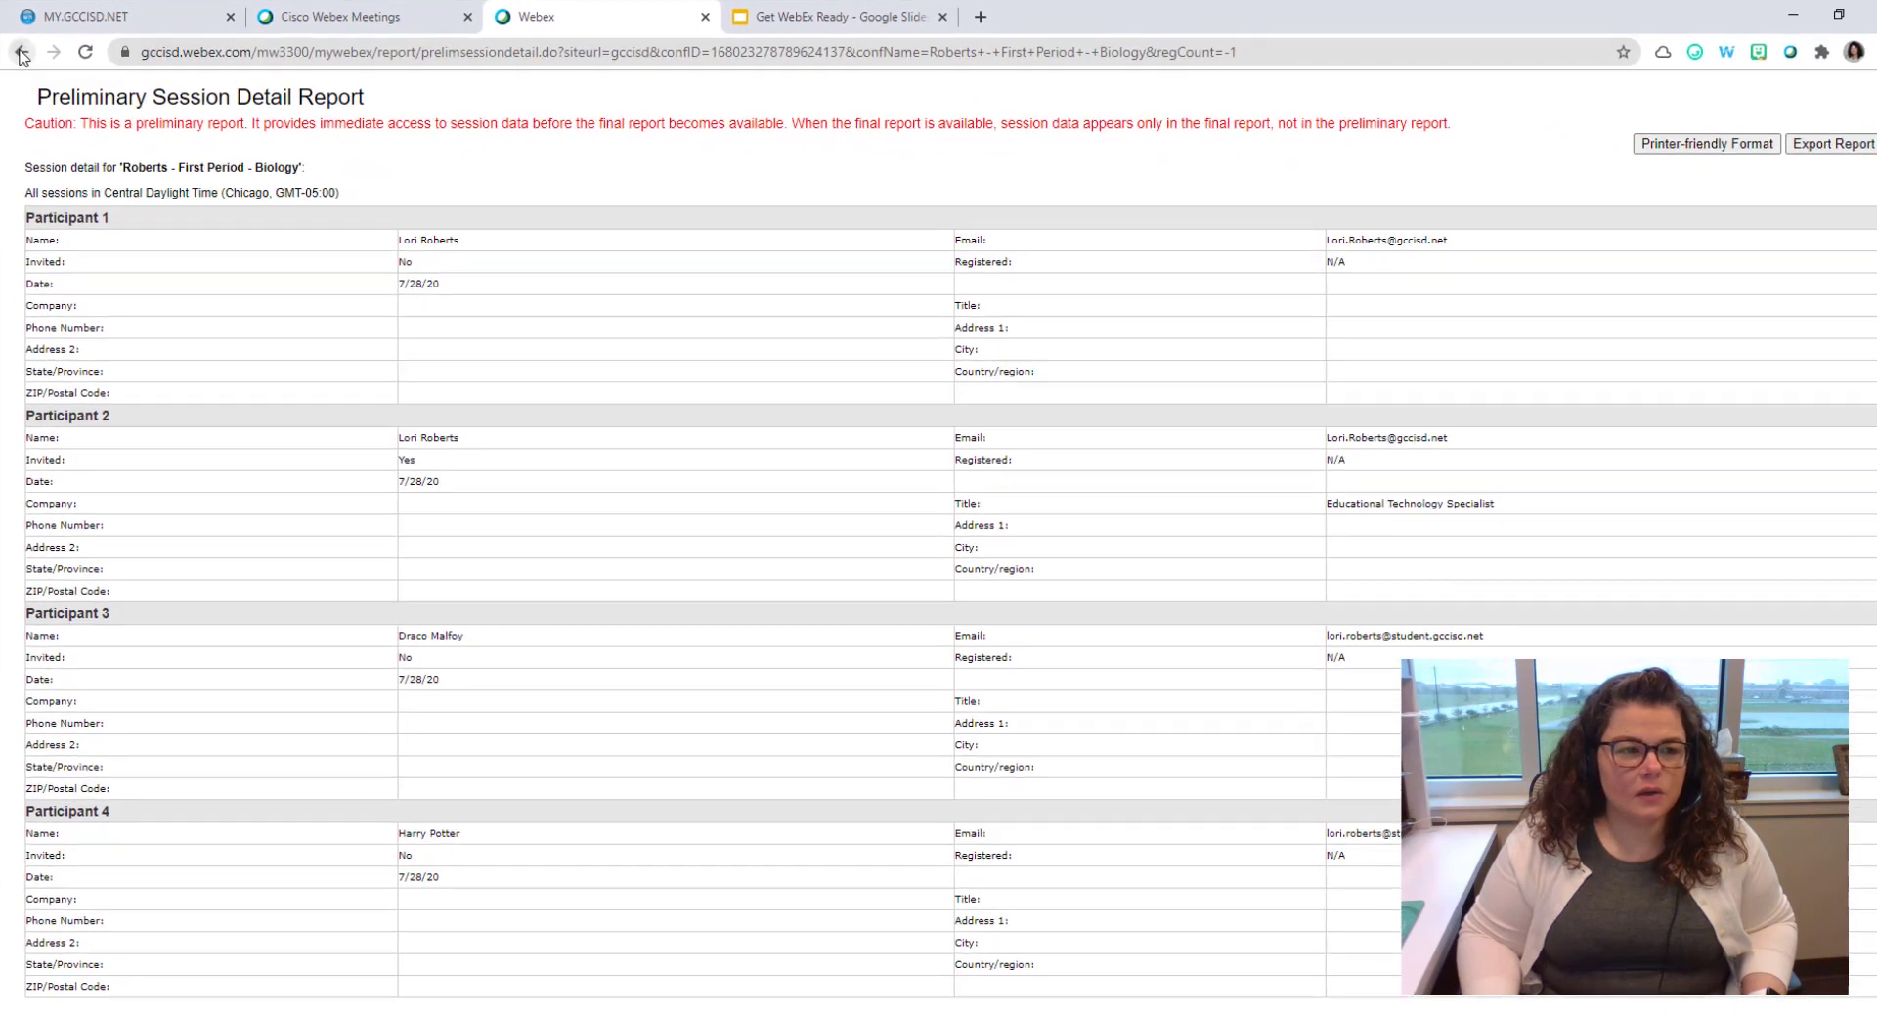
Return to the usage summary and open the 7/23/20 Personal Room session detail
{"action": "left_click", "coordinate": [20, 51]}
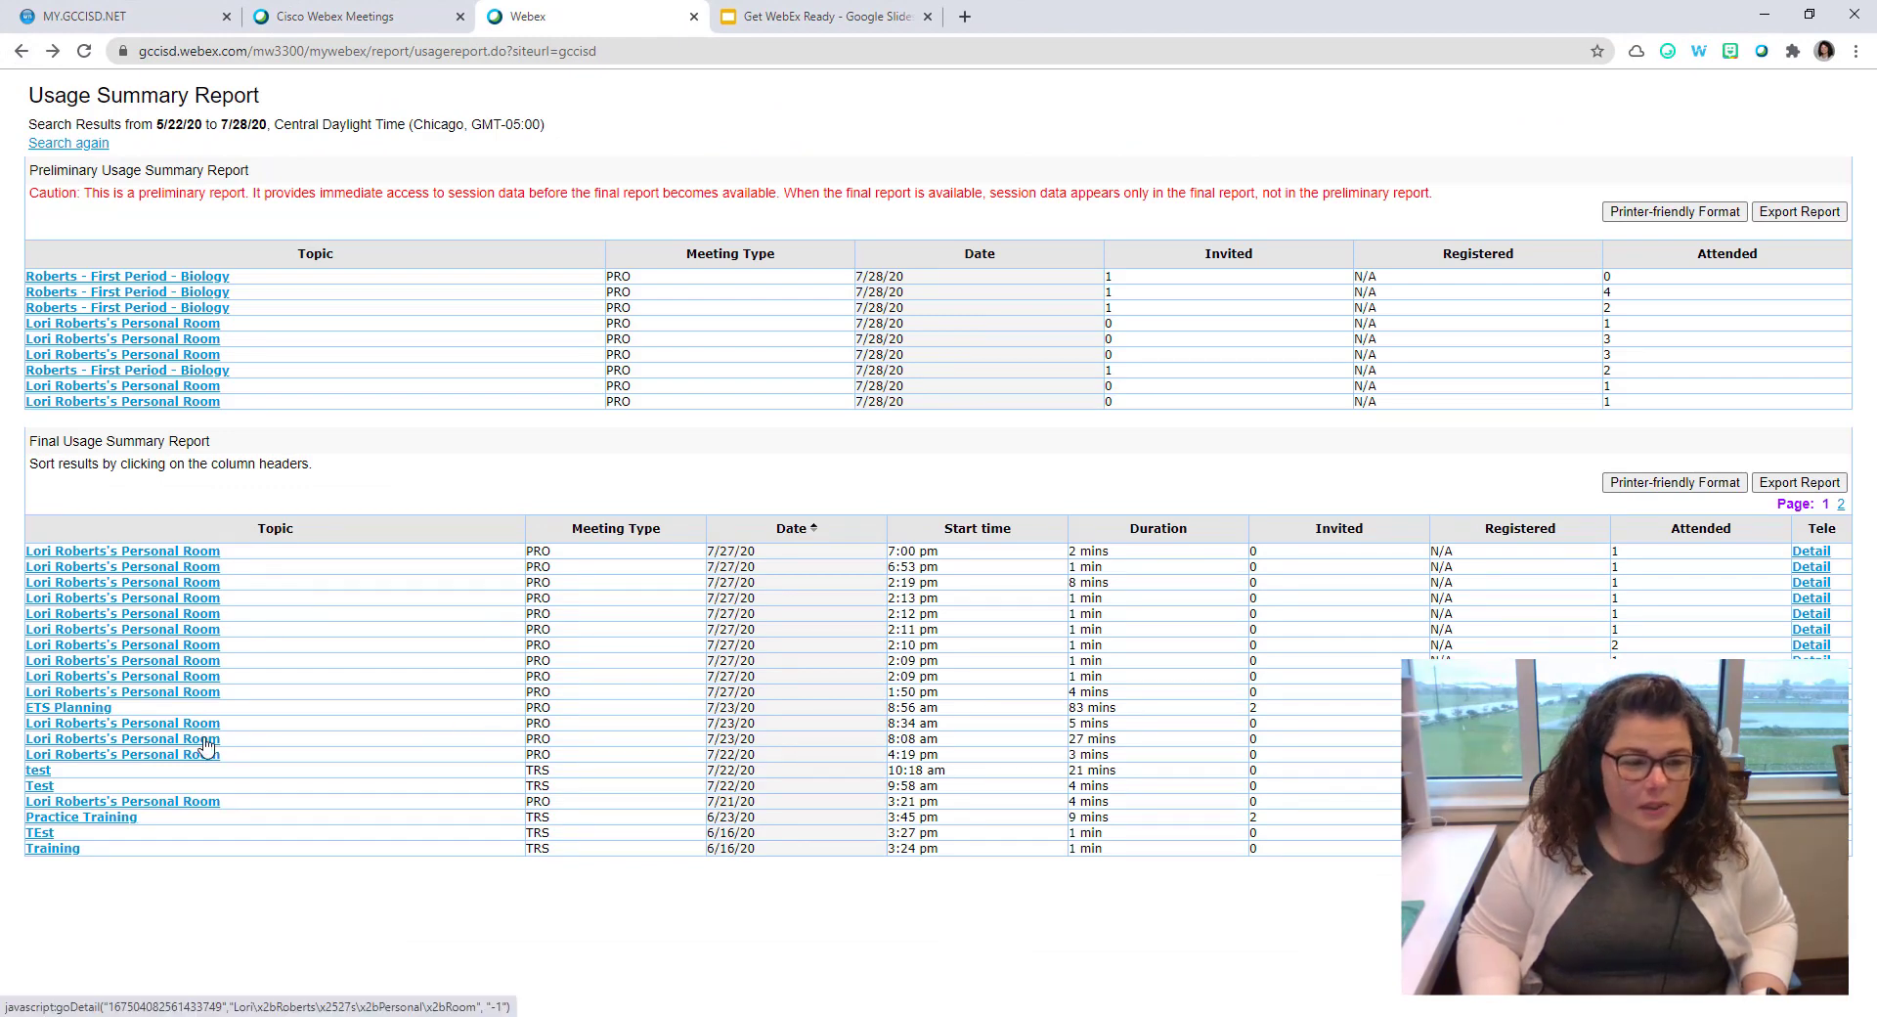
{"action": "left_click", "coordinate": [205, 741]}
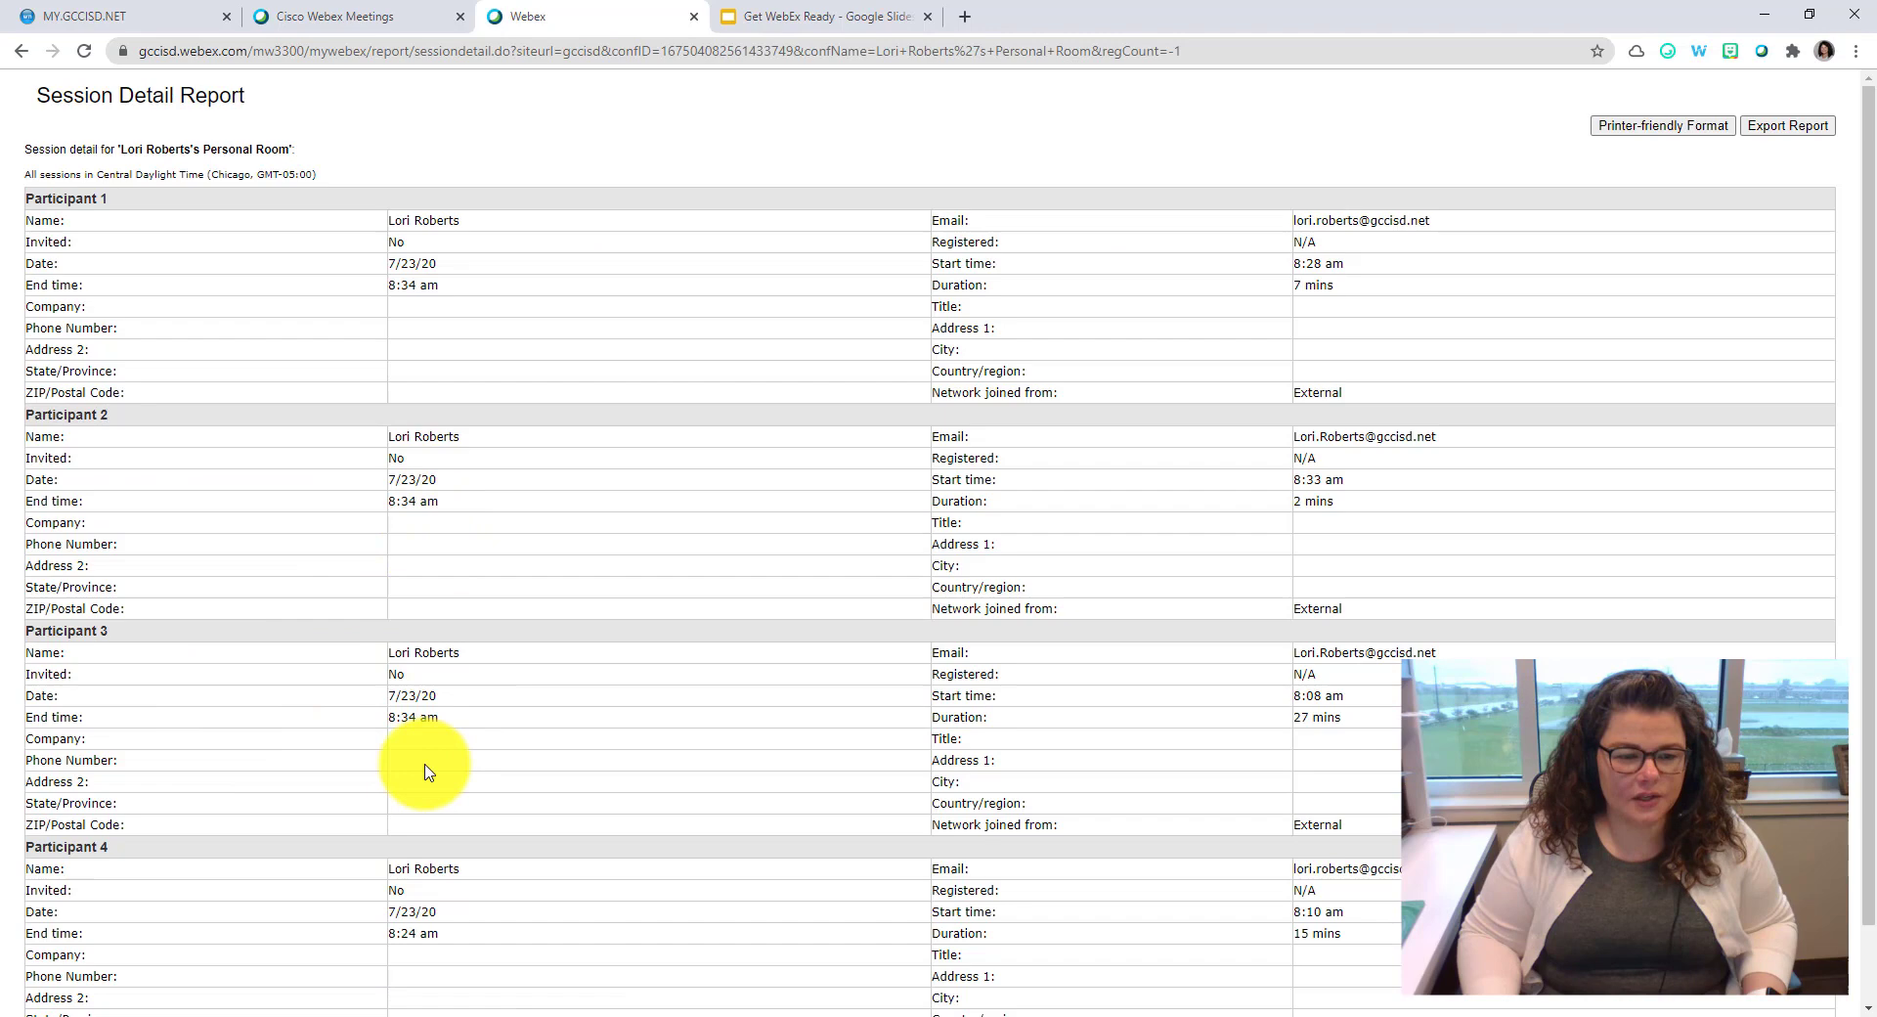
{"action": "scroll", "coordinate": [418, 965], "scroll_direction": "down", "scroll_amount": 1}
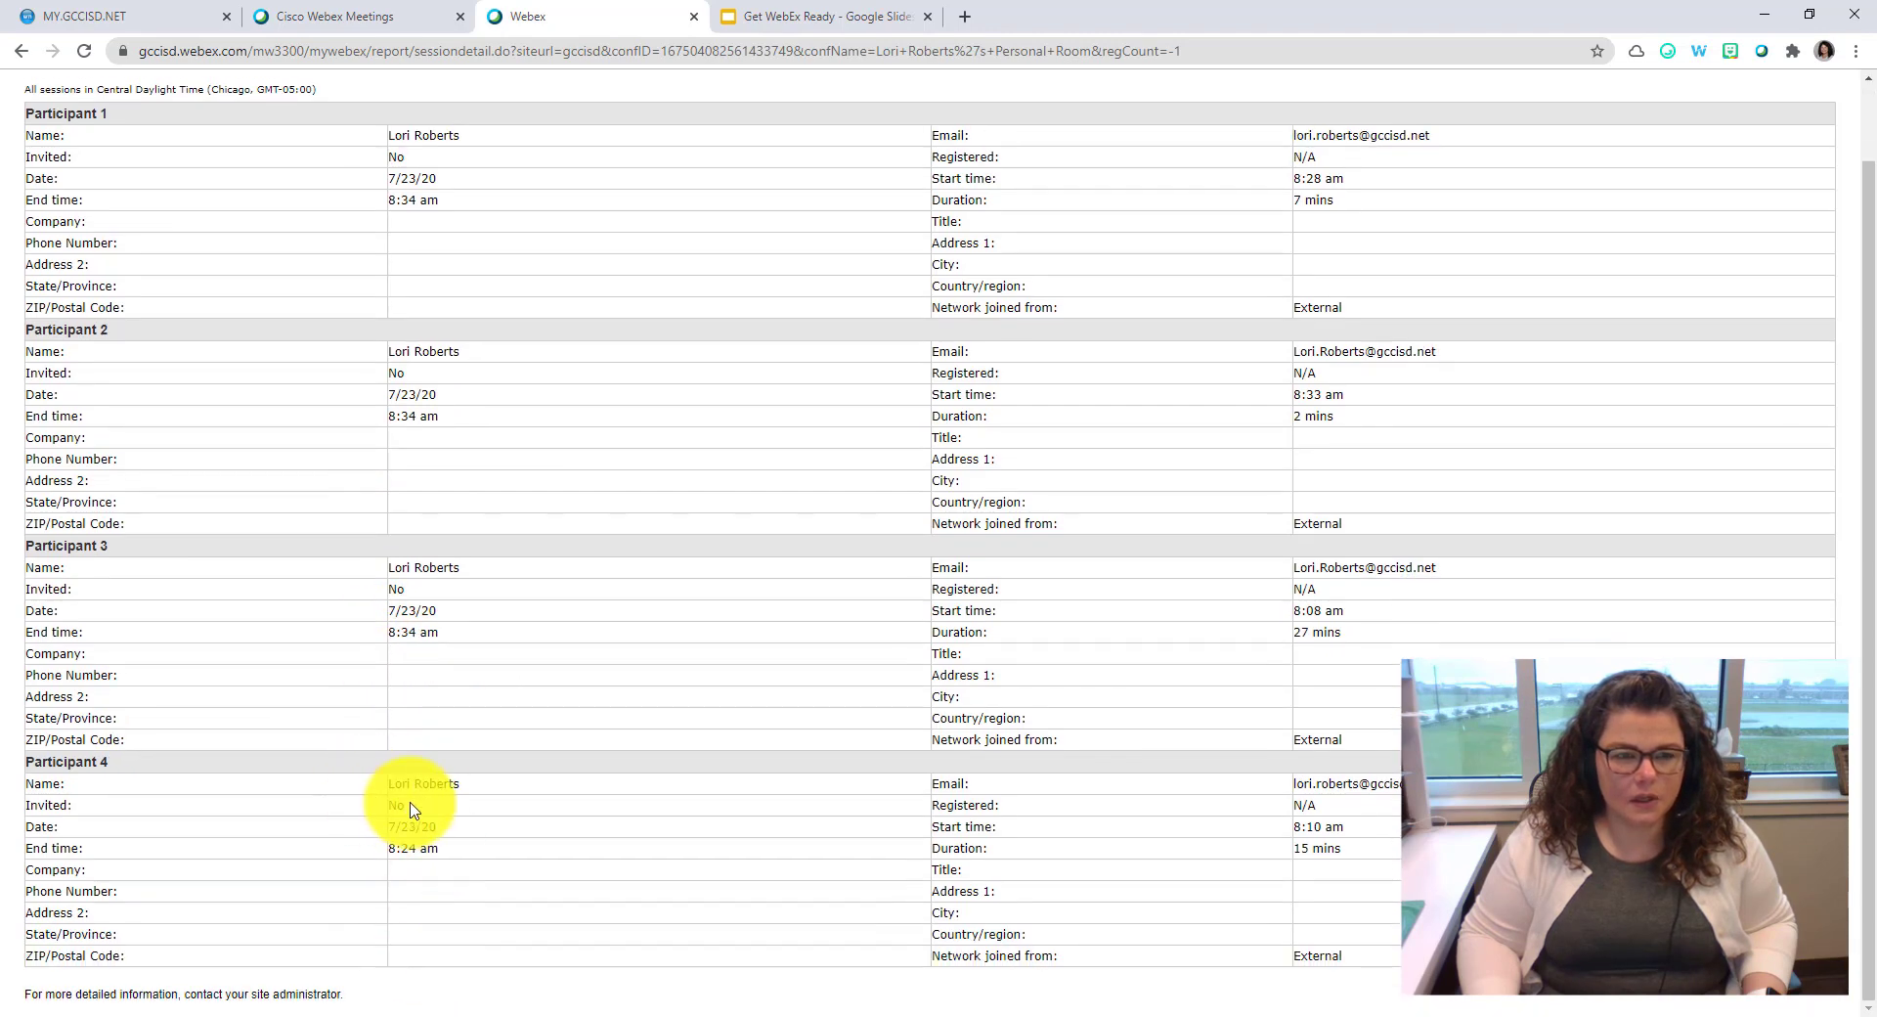
{"action": "scroll", "coordinate": [370, 579], "scroll_direction": "up", "scroll_amount": 1}
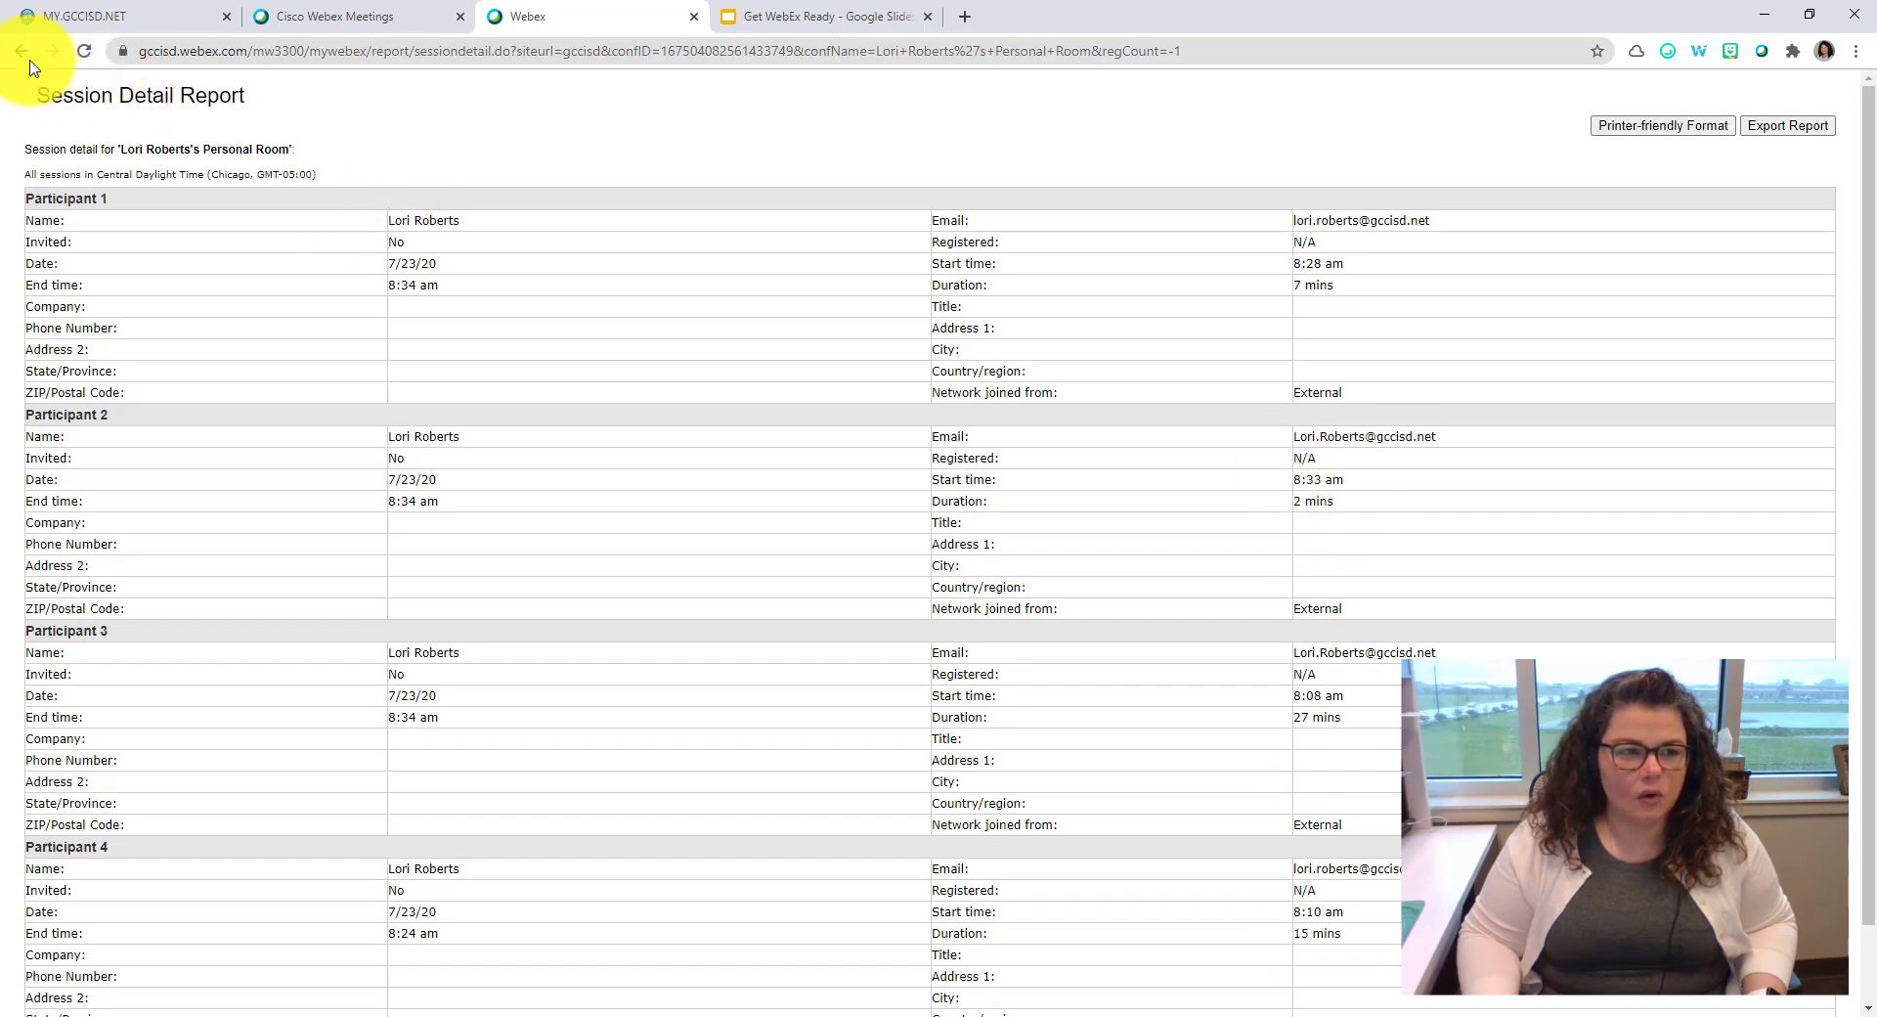
Export the Personal Room detail, review columns G–I and cell H6 in Excel, then close
{"action": "left_click", "coordinate": [1809, 127]}
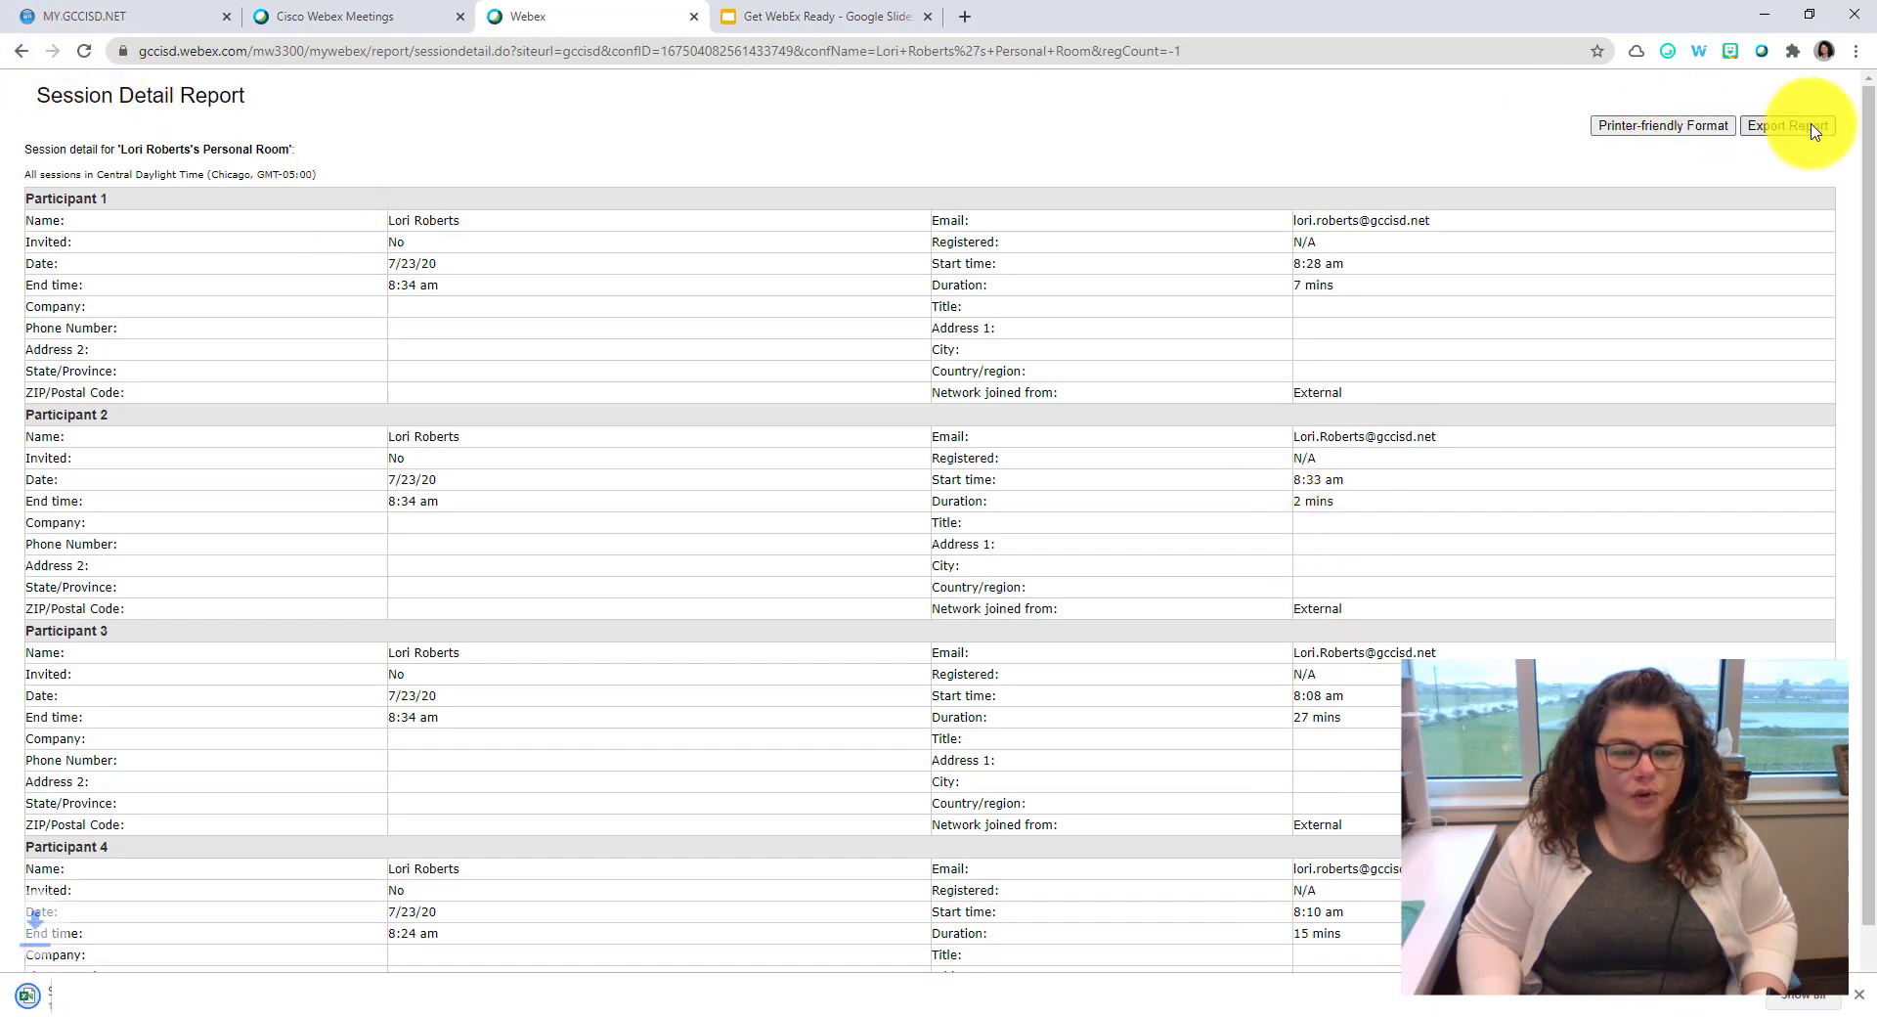
{"action": "left_click", "coordinate": [140, 995]}
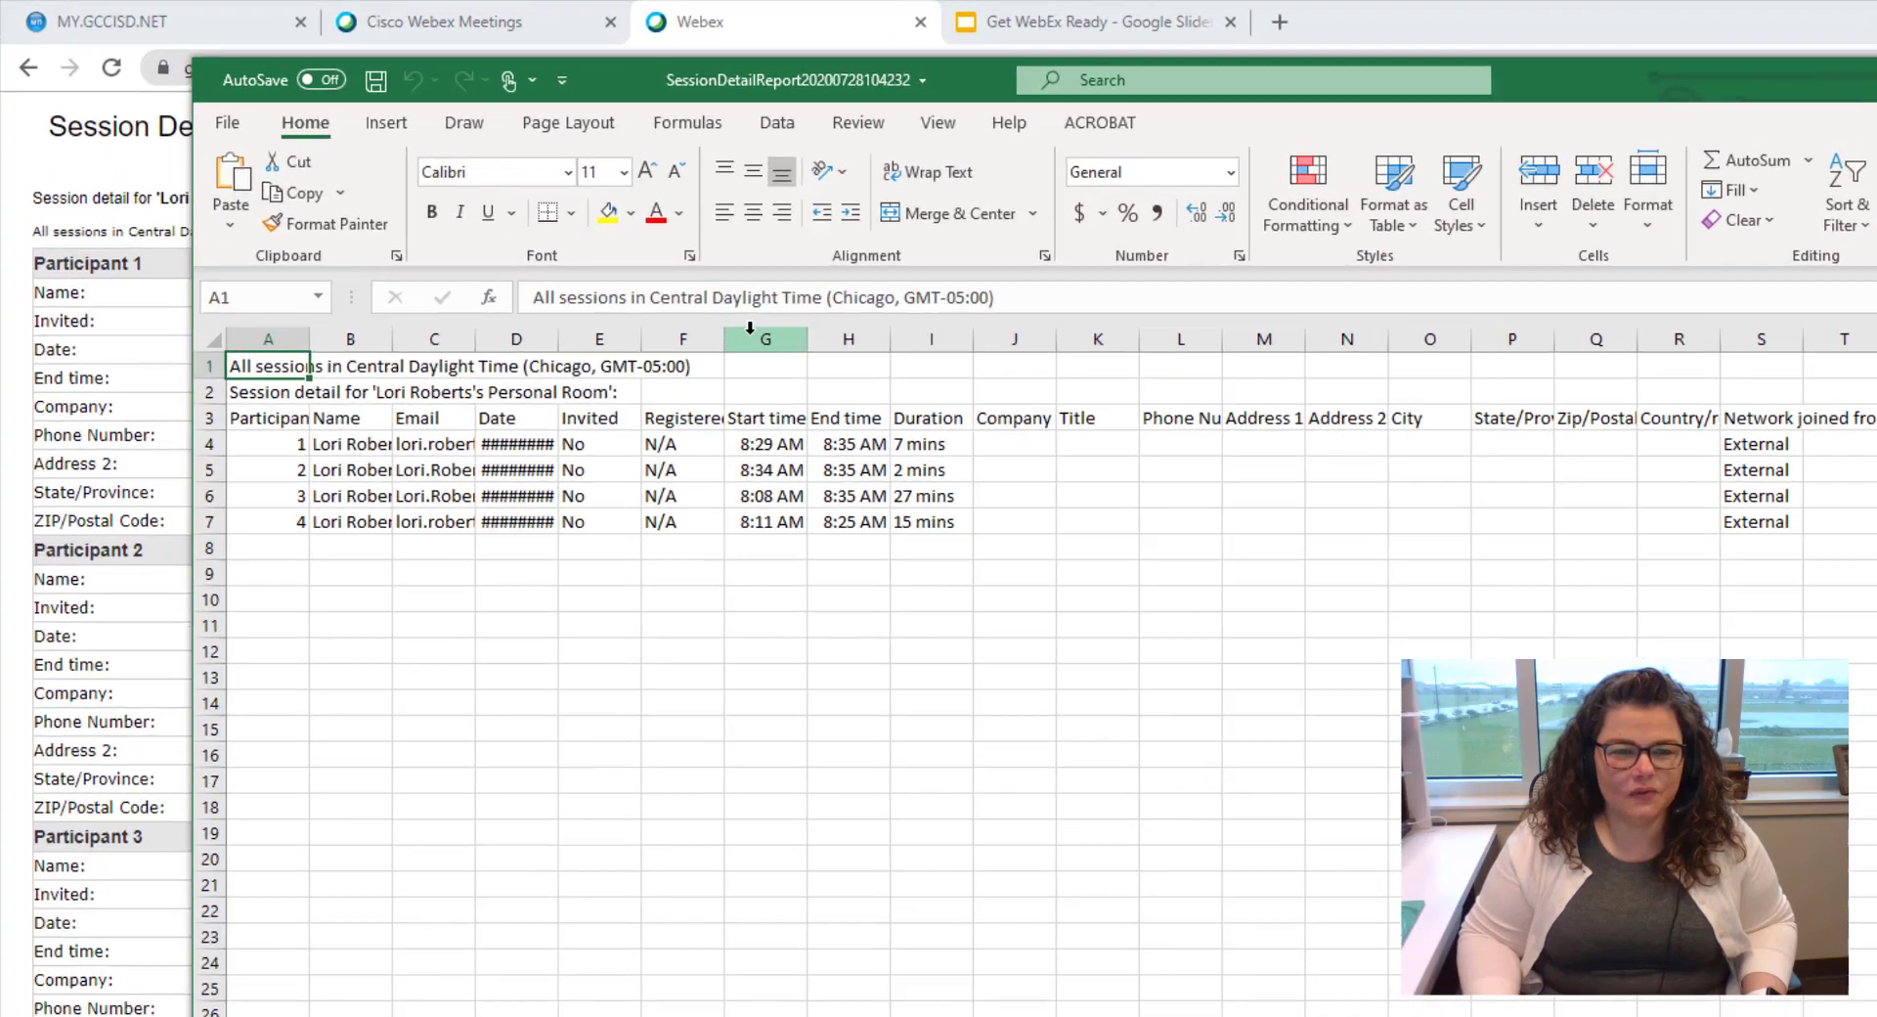
{"action": "left_click_drag", "start_coordinate": [569, 256], "coordinate": [702, 256]}
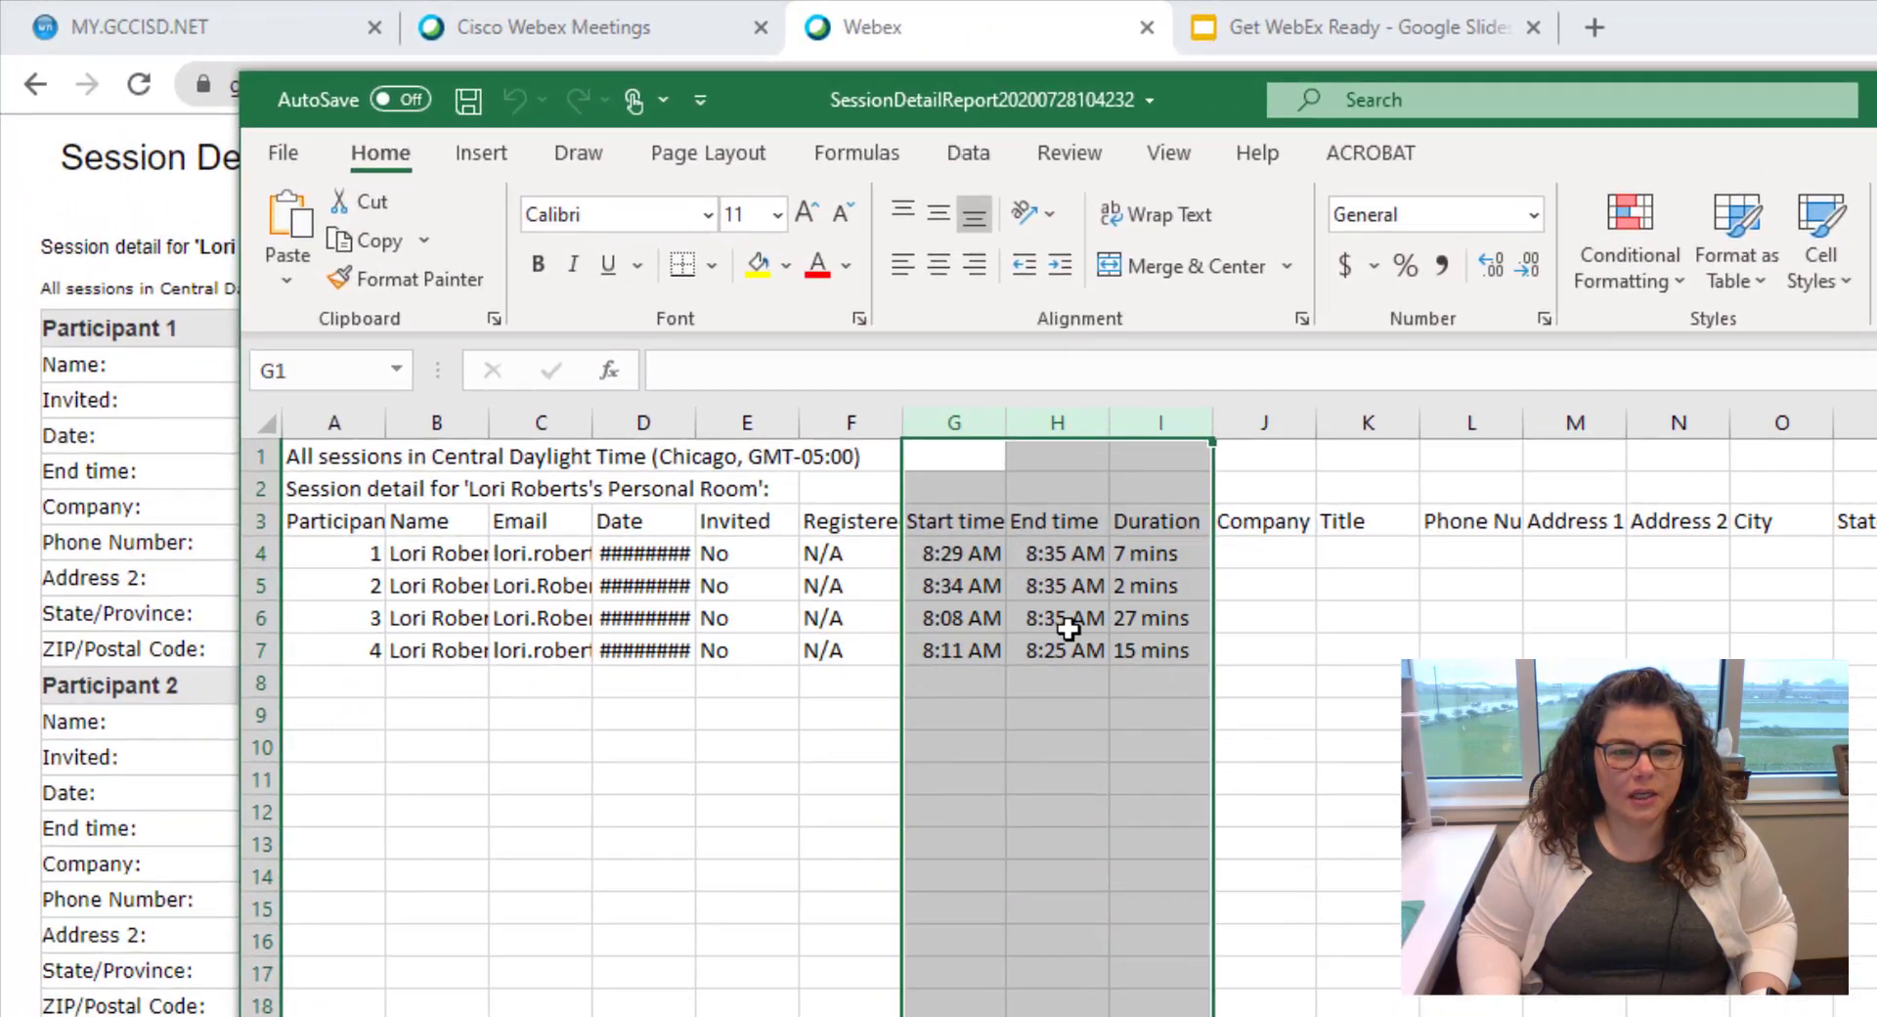
{"action": "left_click", "coordinate": [644, 379]}
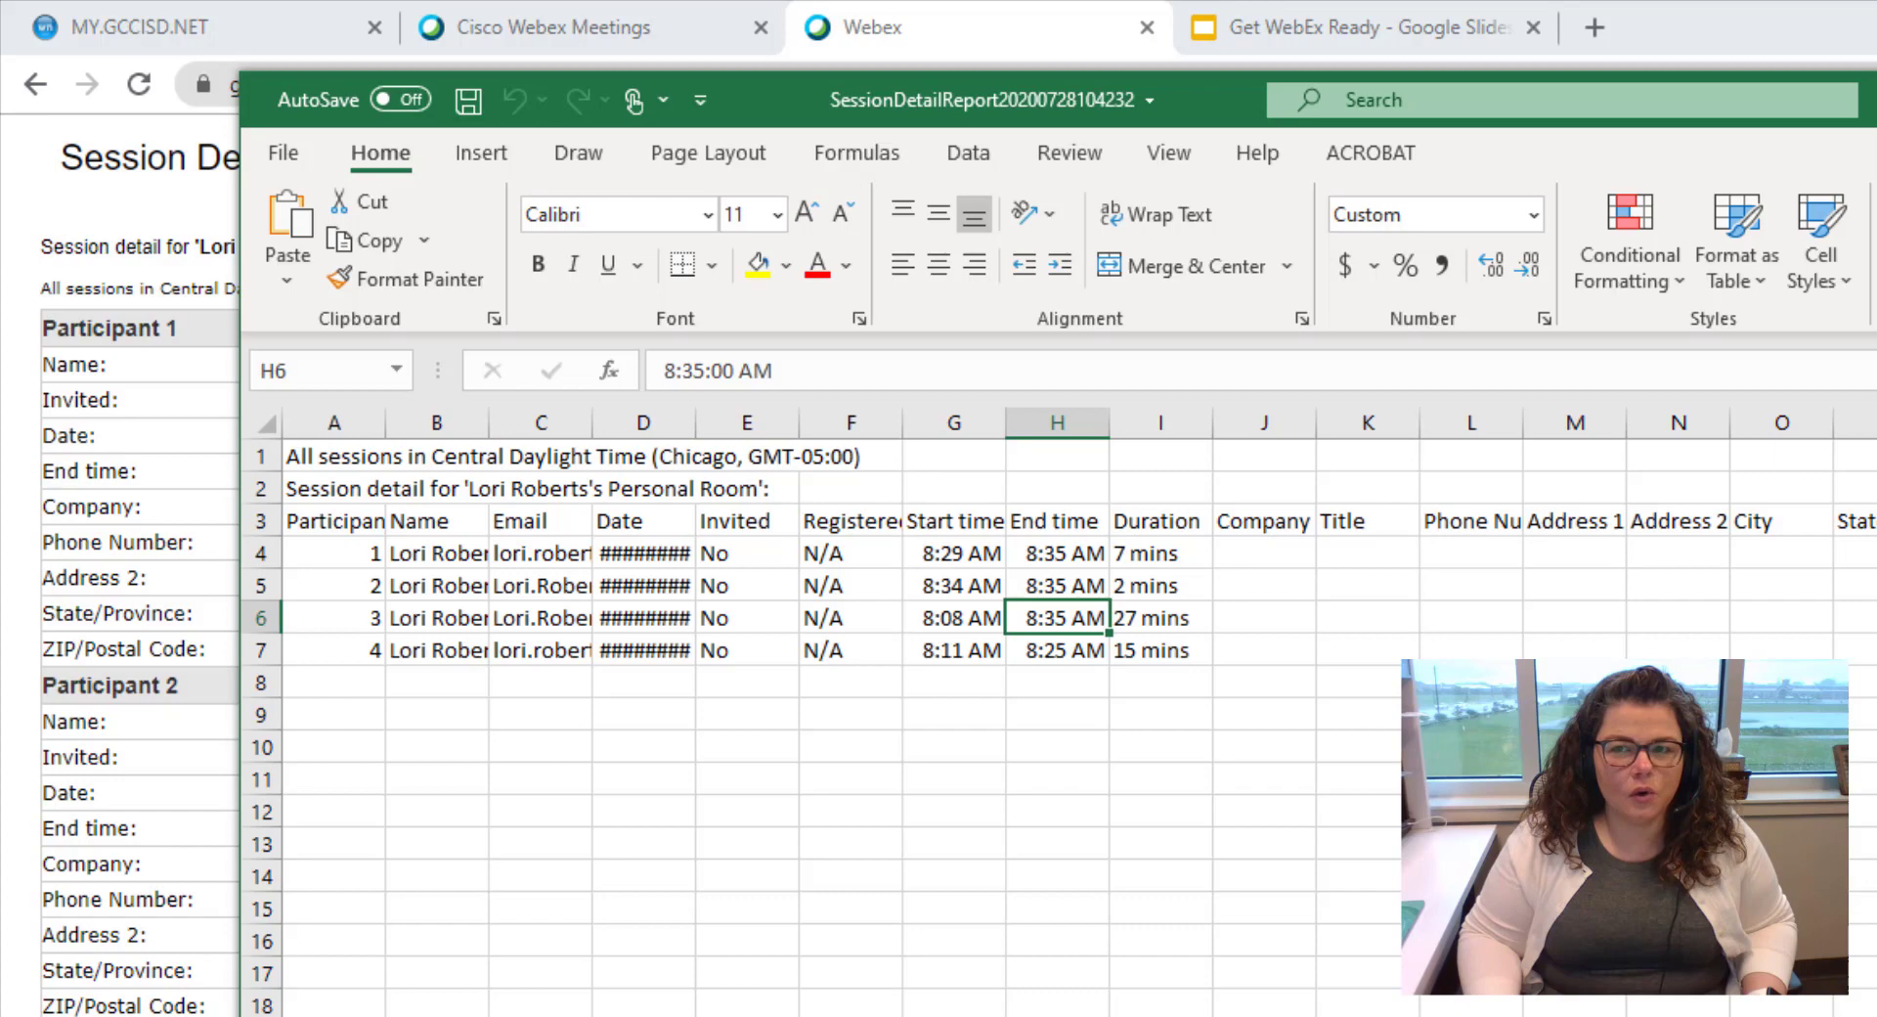
{"action": "key", "text": "alt+F4"}
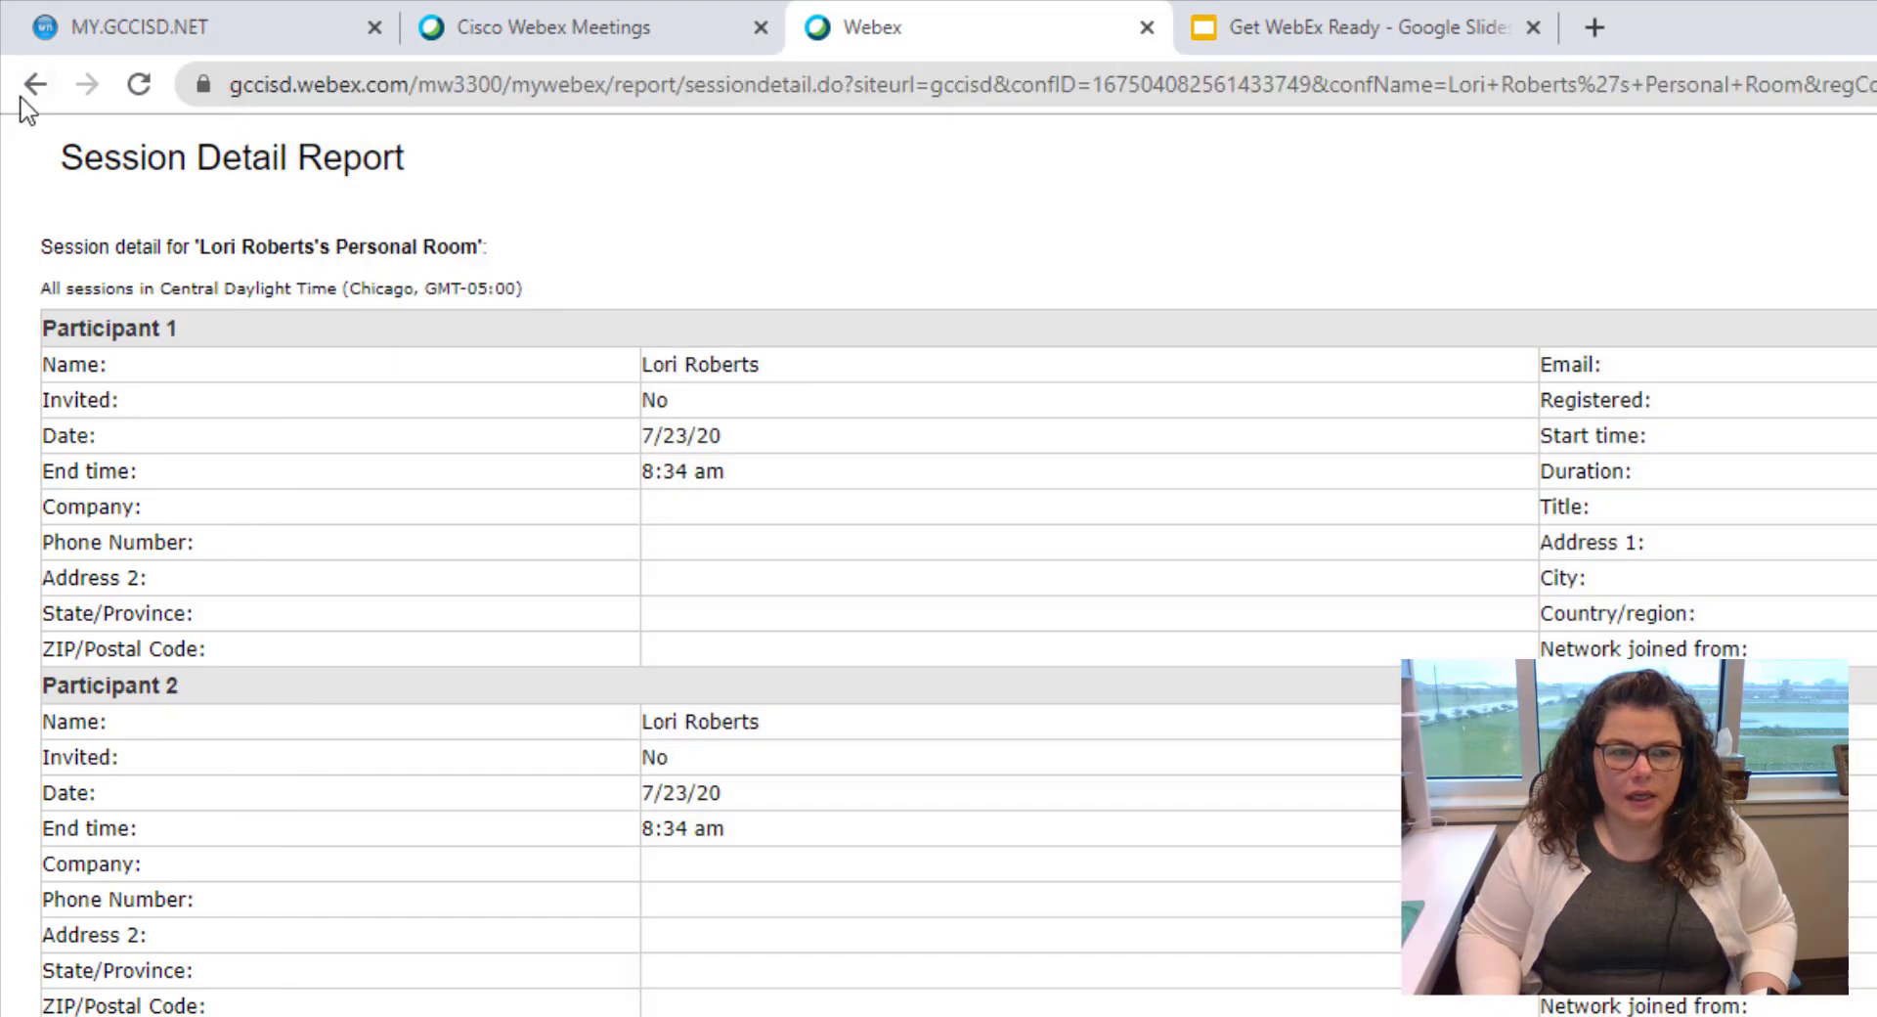
Go back to the Usage Summary Report for 5/22/20 to 7/28/20
{"action": "left_click", "coordinate": [34, 84]}
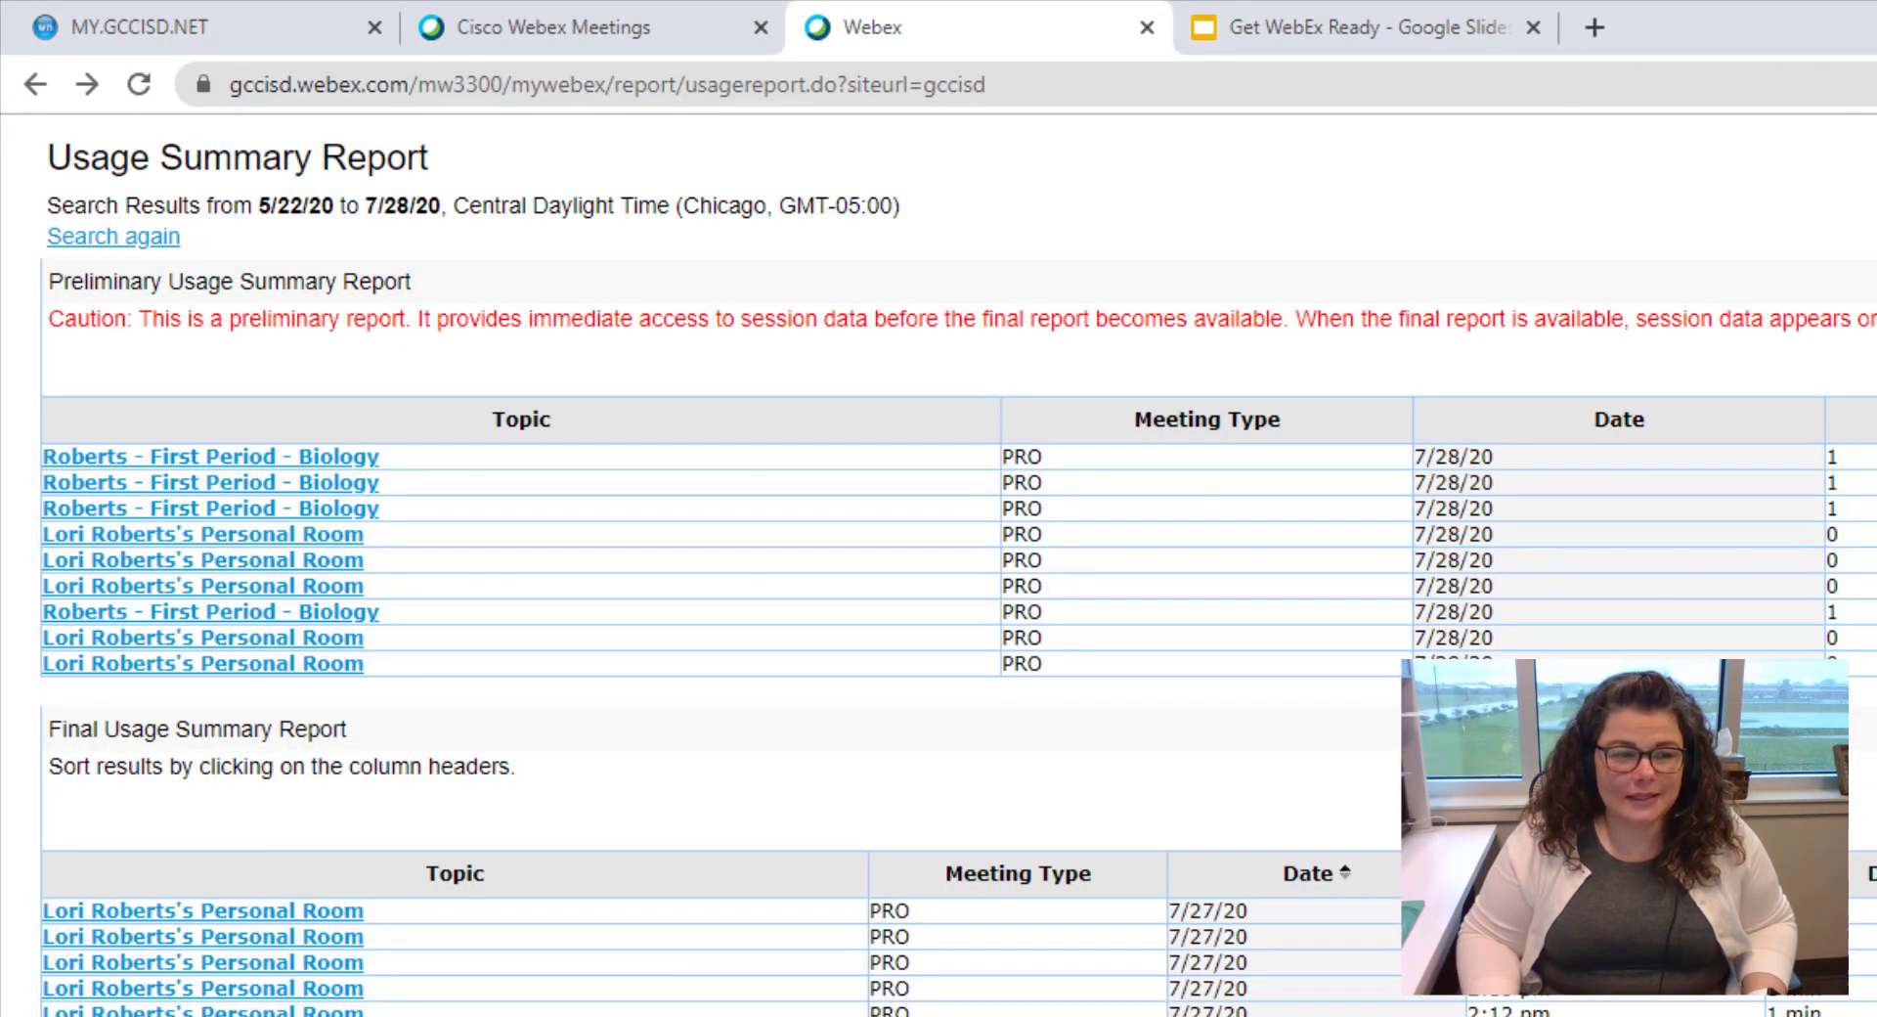